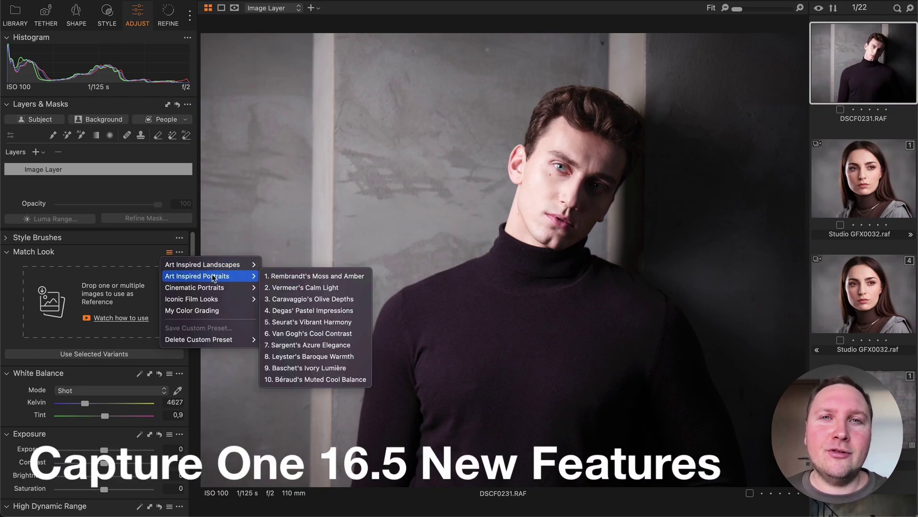
- Apply the Degas' Pastel Impressions look, then create and inspect a face skin and lips mask
click(327, 310)
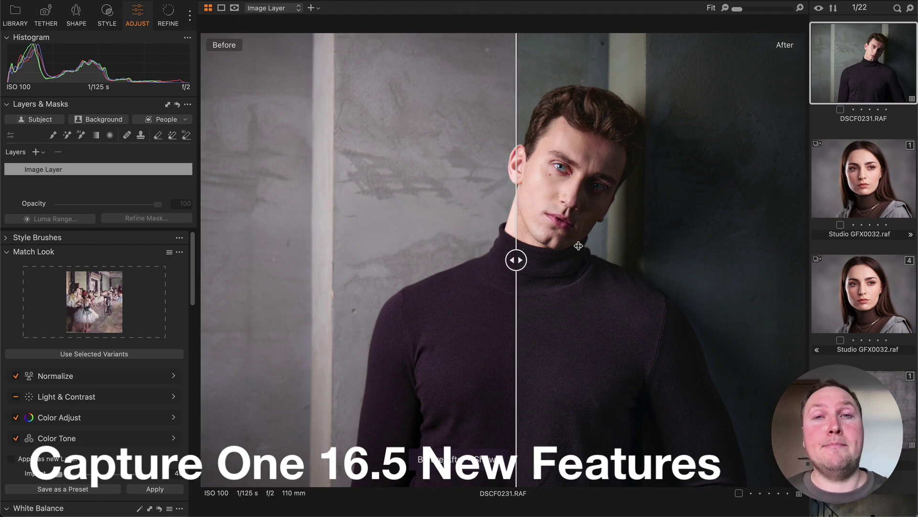
drag(581, 260, 736, 260)
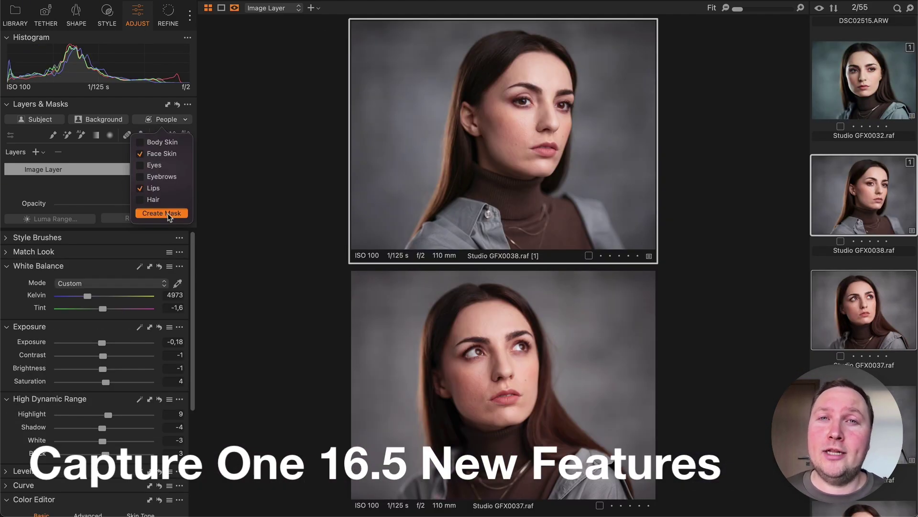
click(167, 213)
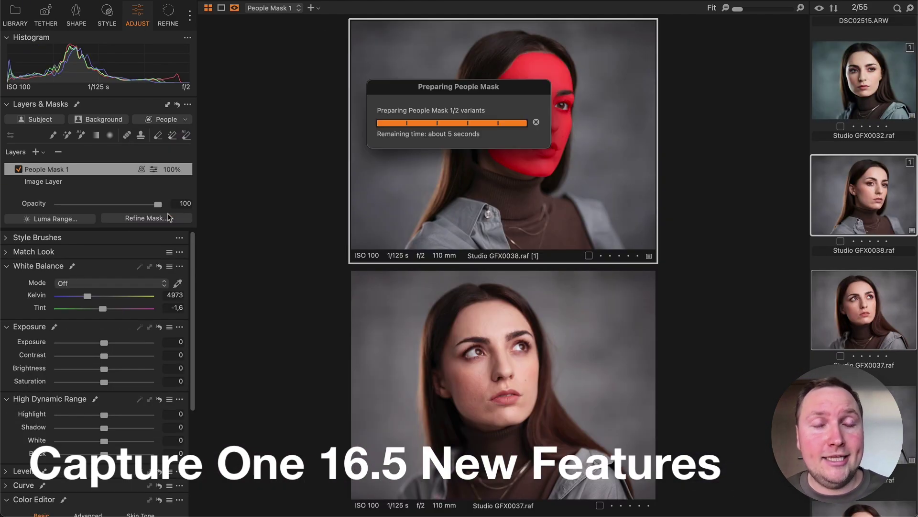
scroll(526, 93, up, 5)
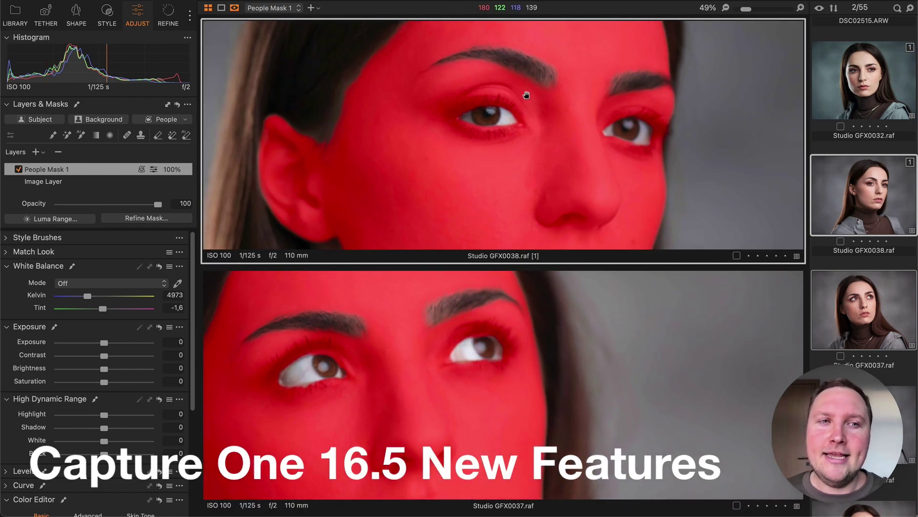
drag(527, 94, 678, 97)
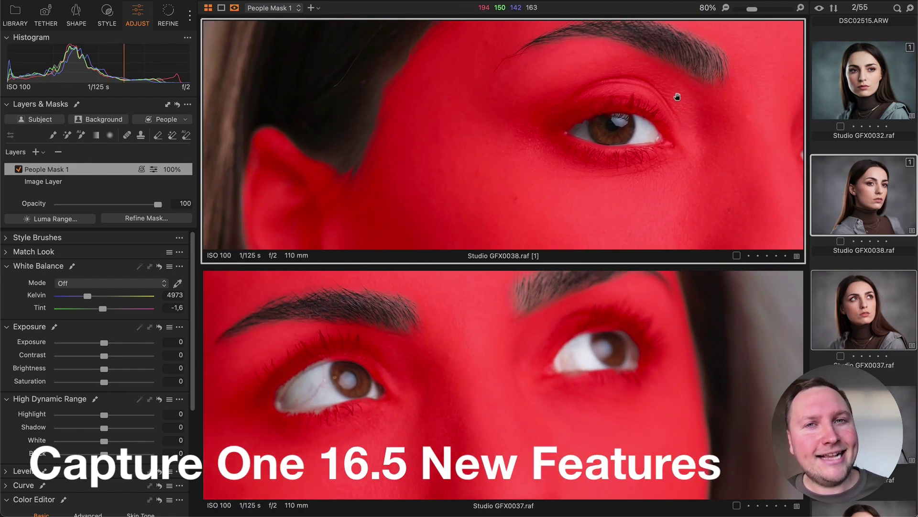
scroll(677, 97, down, 5)
scroll(573, 94, up, 8)
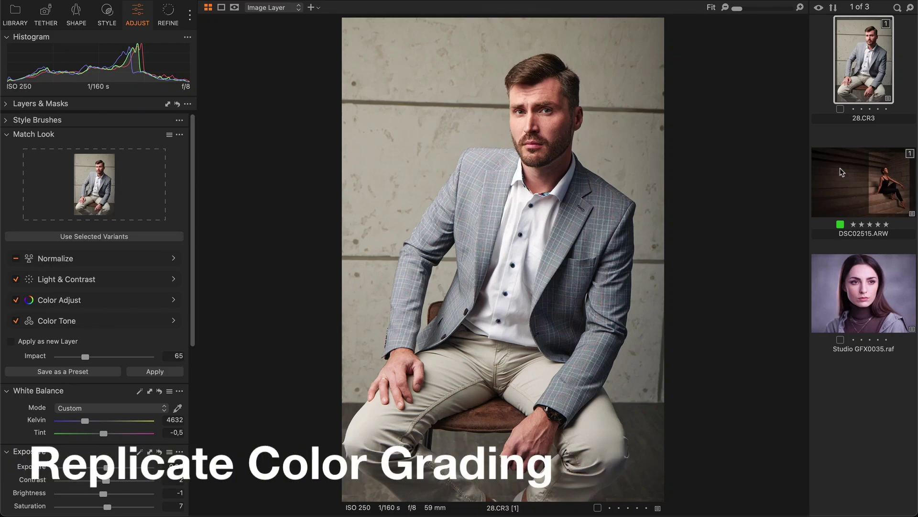
- Give the stairs photo the matched look and the couple photo DSC_5030.NEF the V-J Day Kiss style
super+click(842, 172)
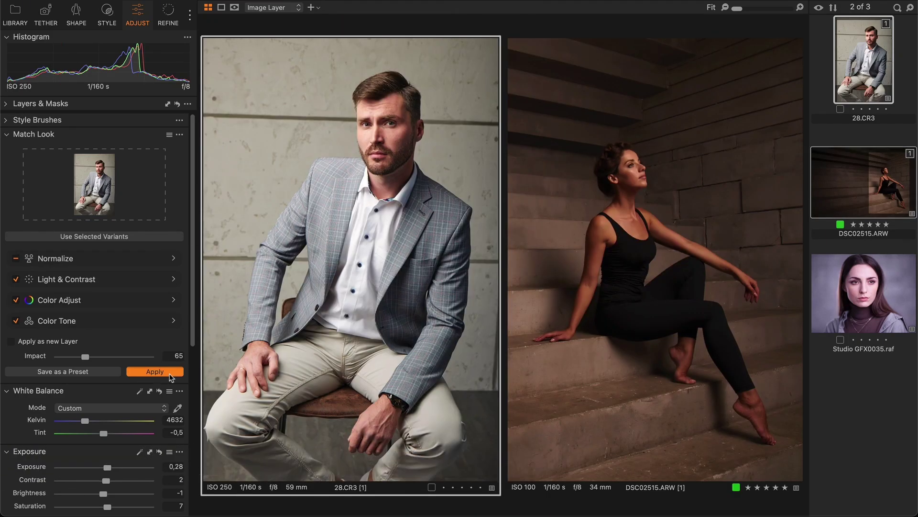
click(154, 371)
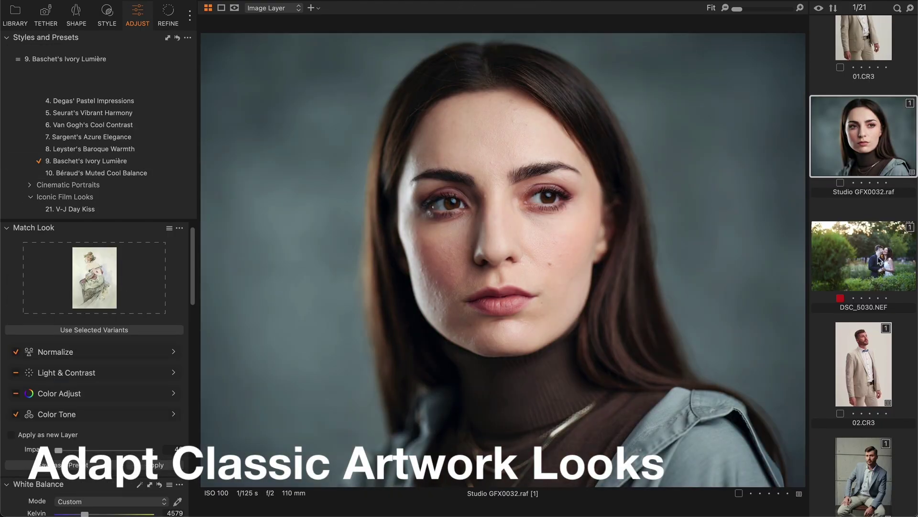
click(880, 261)
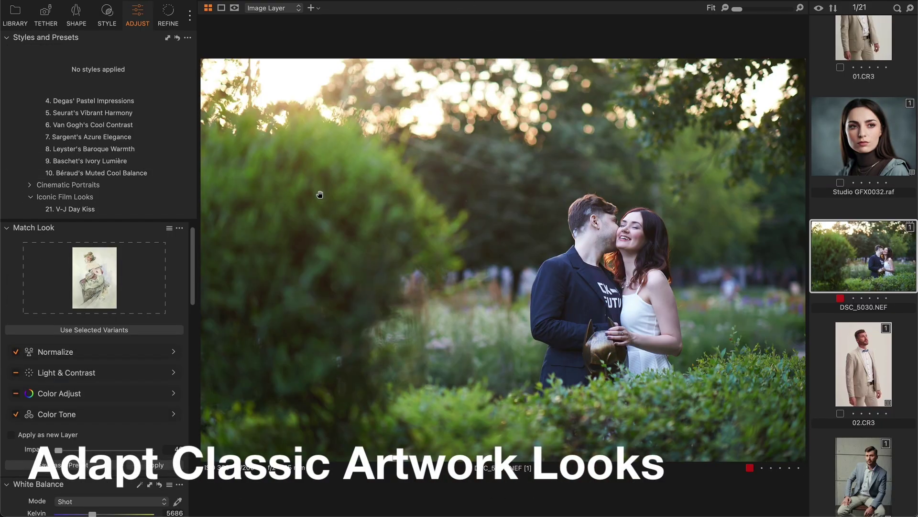
click(75, 211)
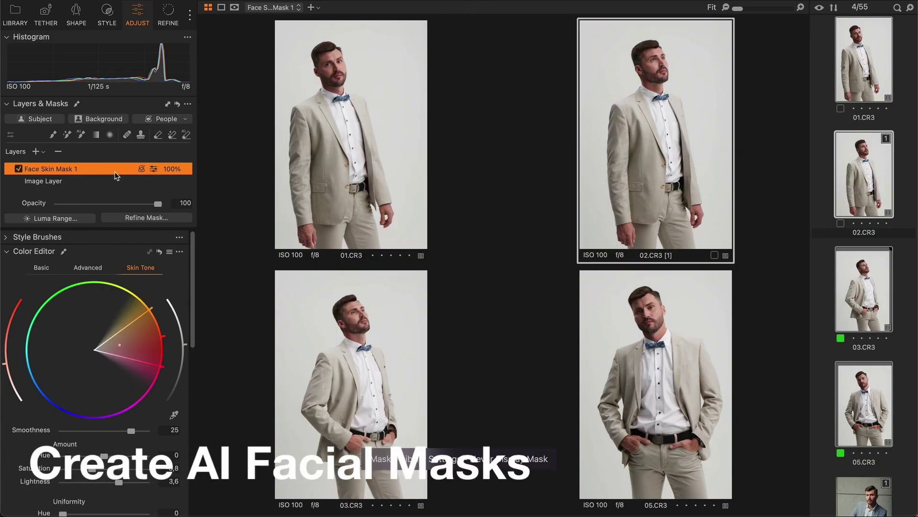
key(m)
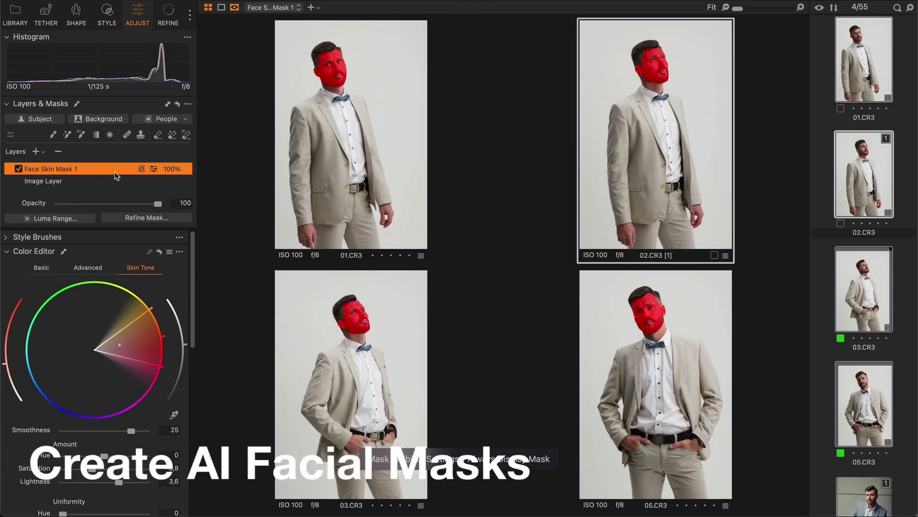
key(m)
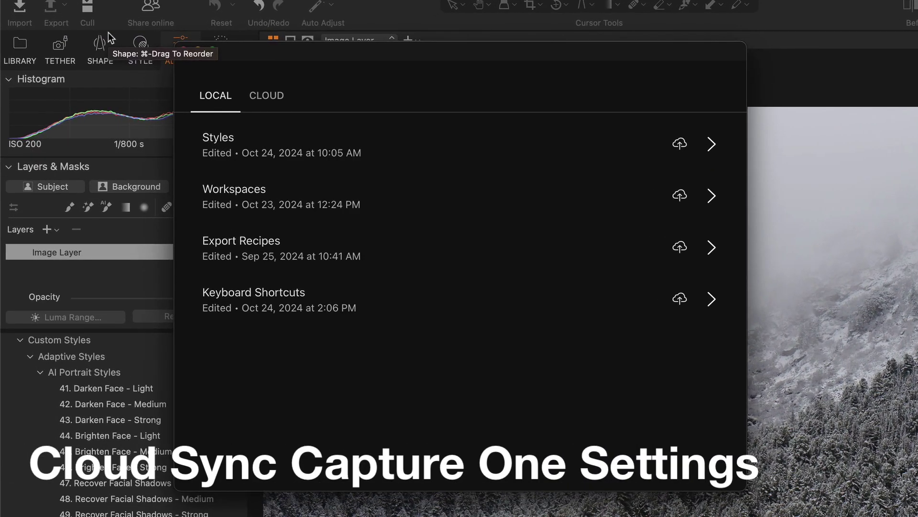
- Sync the Blog Post, Facebook SM Square and SM Stories export recipes to the cloud
click(375, 238)
click(209, 225)
scroll(208, 287, down, 3)
click(209, 289)
click(235, 338)
click(711, 169)
- Return to the syncable settings list and pick the blue colour range
click(222, 91)
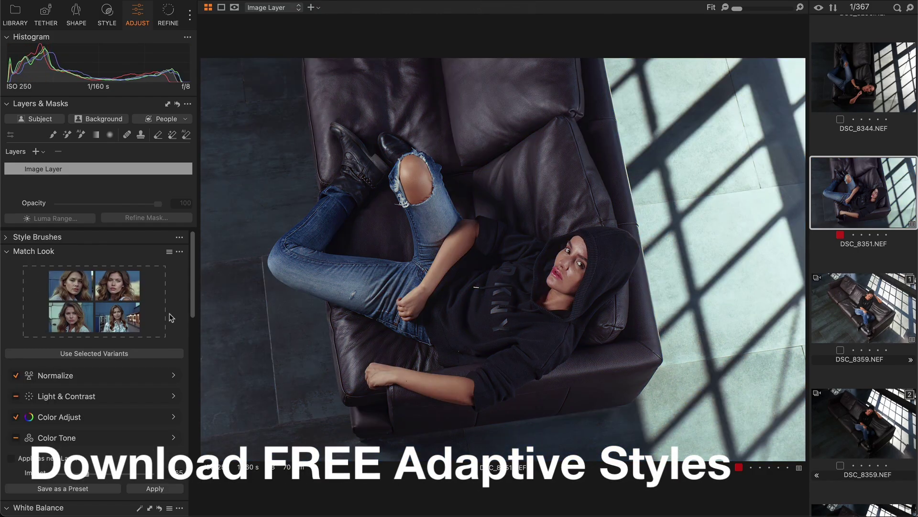
scroll(171, 319, down, 10)
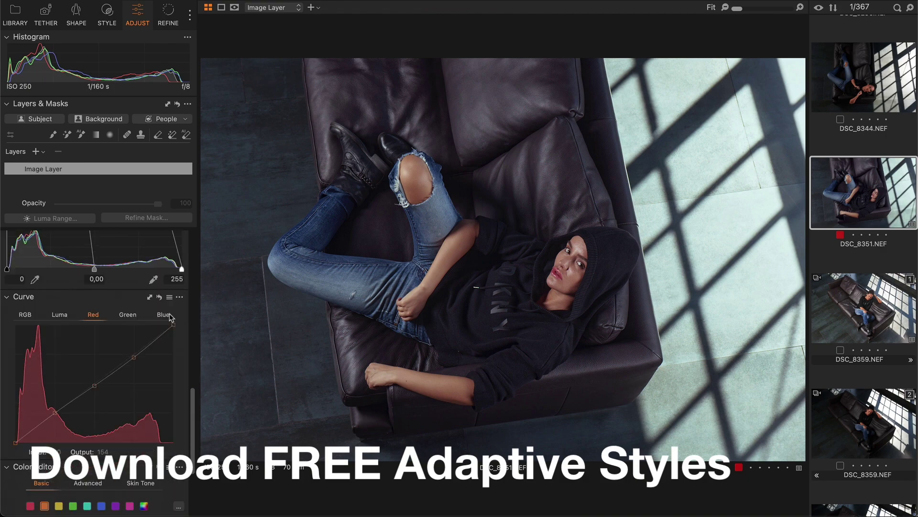
scroll(171, 318, down, 3)
click(102, 370)
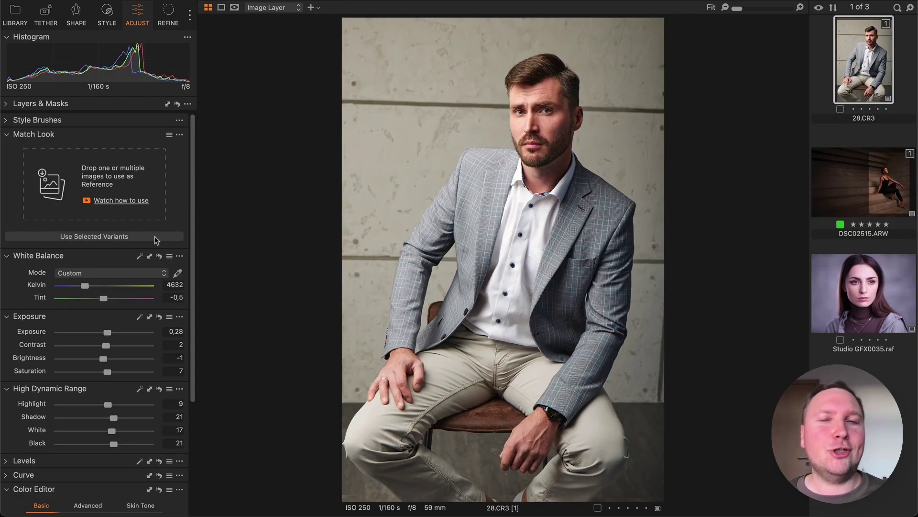
- Match the stairs photo DSC02515 to the seated man's 28.CR3 portrait
click(156, 237)
super+click(842, 173)
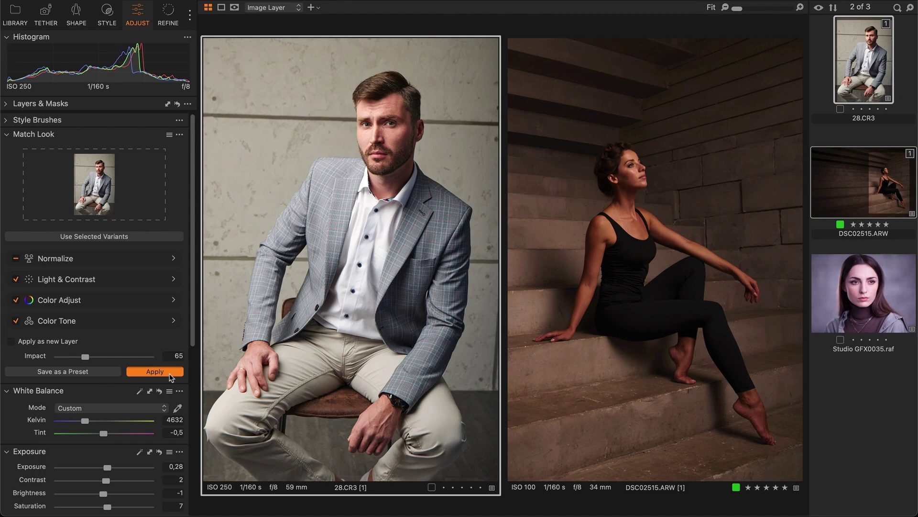
click(170, 376)
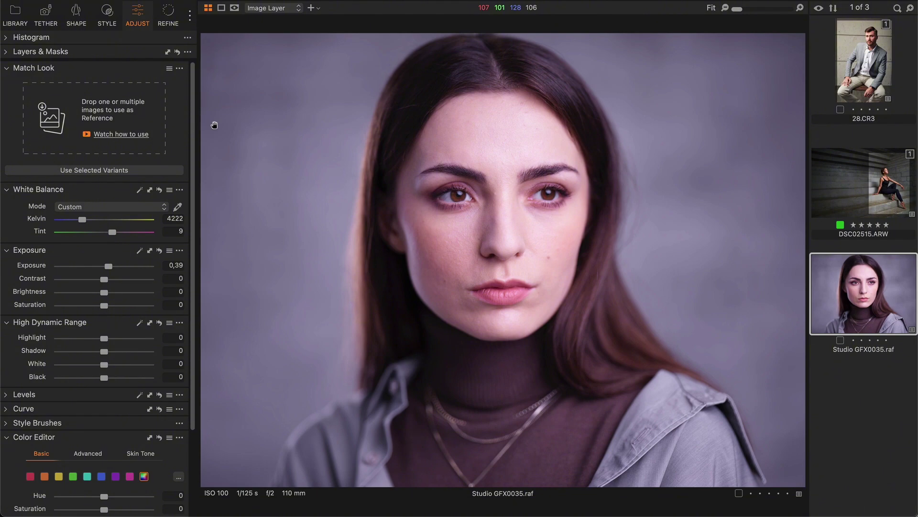
- Screenshot the article's beach portrait as the new Match Look reference
key(super+Tab)
key(super+shift+4)
drag(342, 174, 96, 120)
click(219, 144)
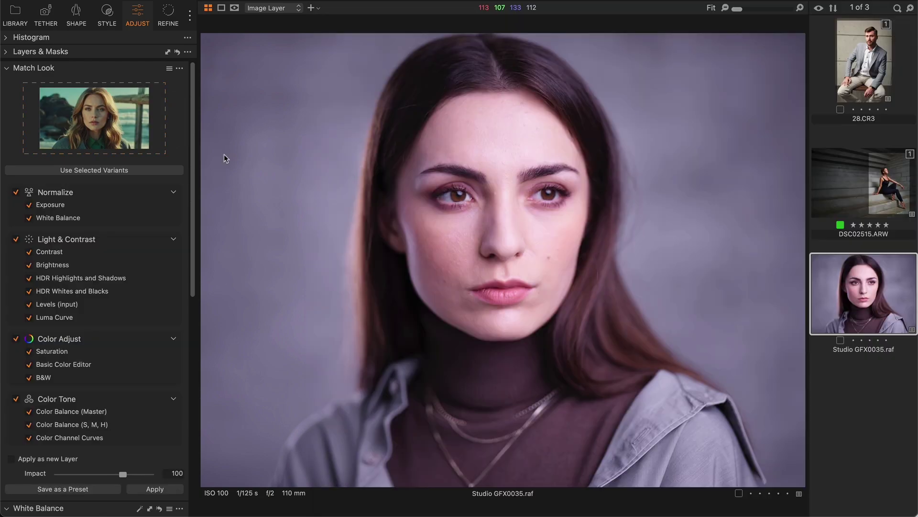
- Apply the beach-portrait look to Studio GFX0035 at impact 55 and compare before/after
double_click(176, 473)
text(55)
key(Return)
click(171, 490)
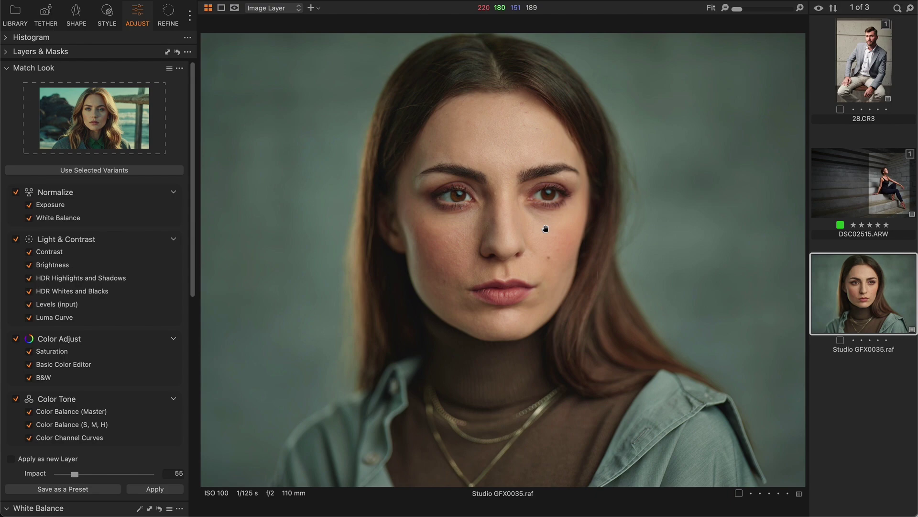
key(y)
drag(496, 254, 328, 168)
key(y)
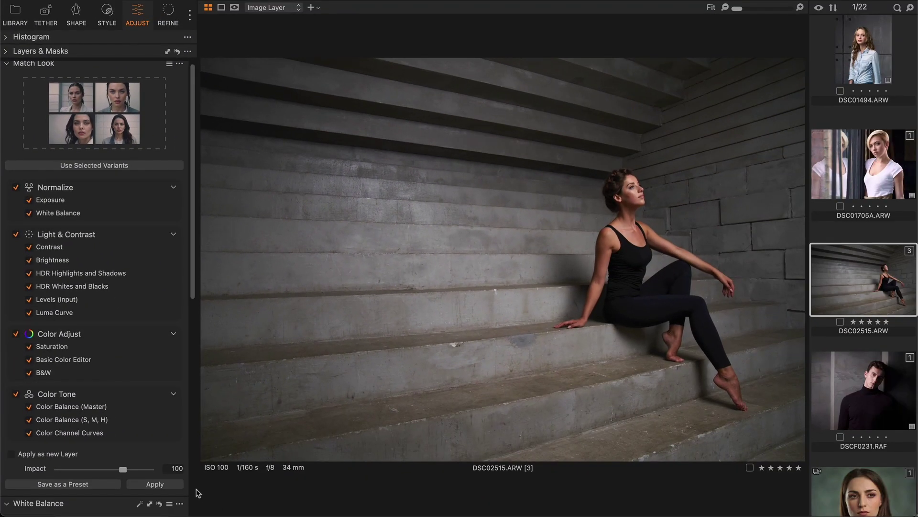
- Apply the four-portrait look to the stairs photo at impact 50, excluding the unticked components
click(170, 485)
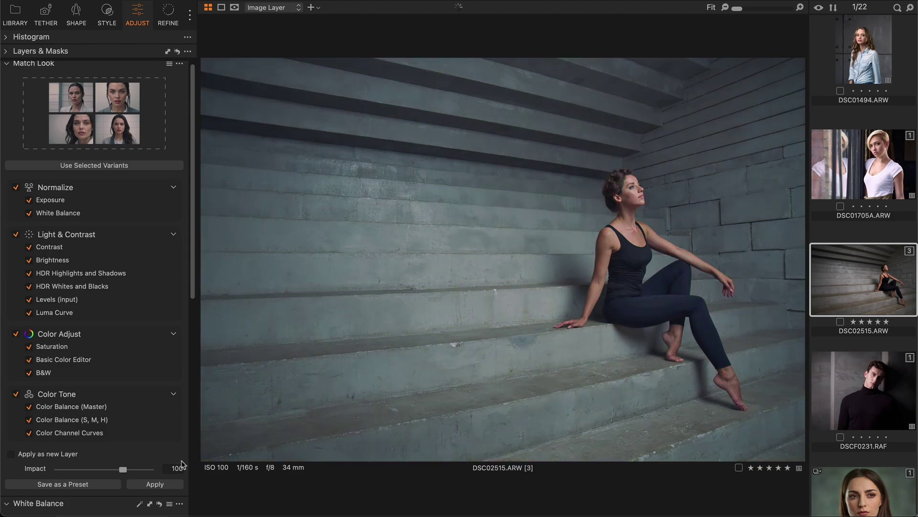
click(176, 469)
text(50)
key(Return)
click(175, 484)
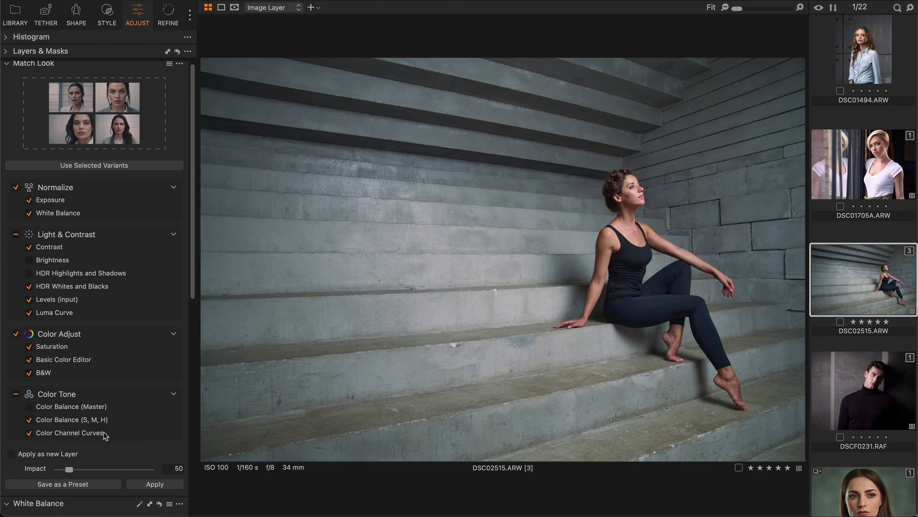
click(146, 487)
- Lower the red curve's shadow point to input 64, output 59
scroll(158, 282, down, 10)
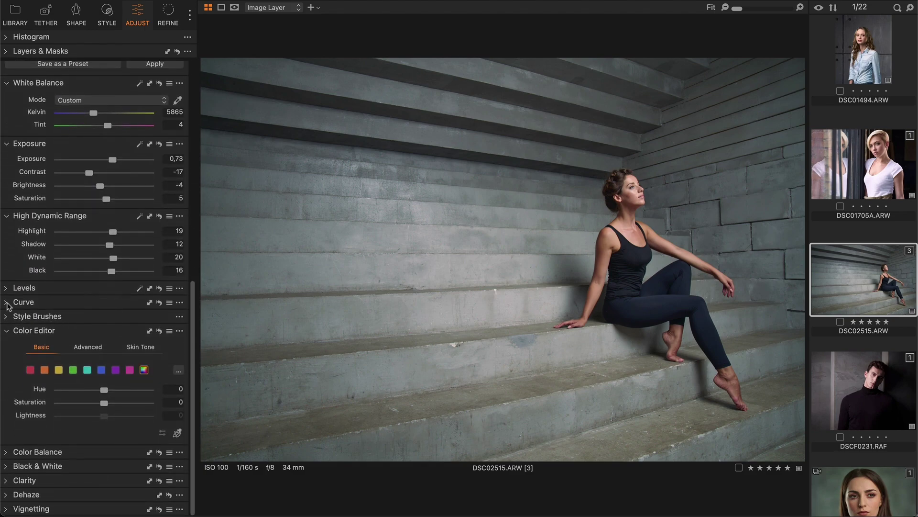
click(7, 302)
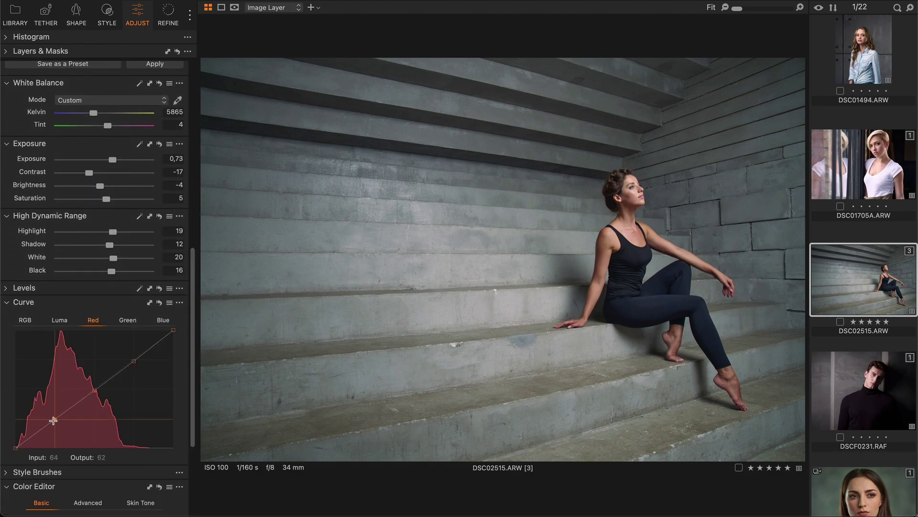
drag(53, 420, 54, 423)
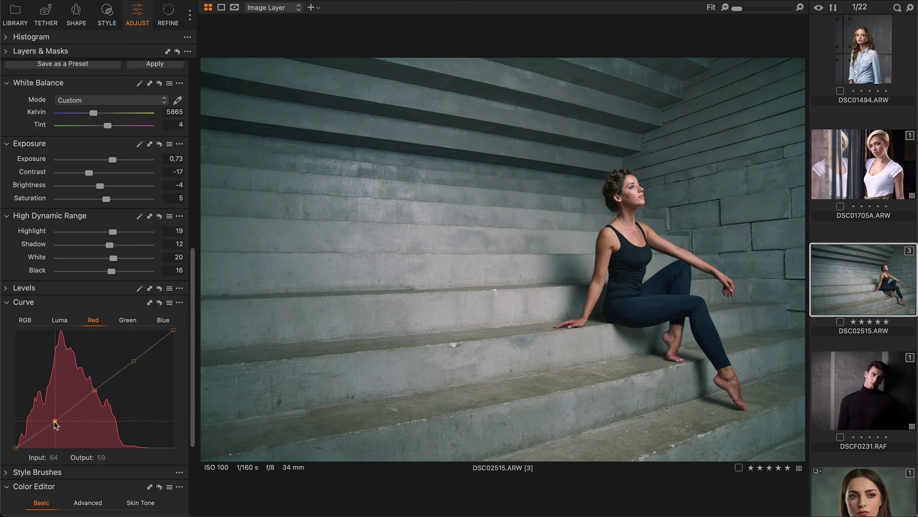
- Capture the article's second portrait, the braided woman by the window, with a region screenshot
key(super+Tab)
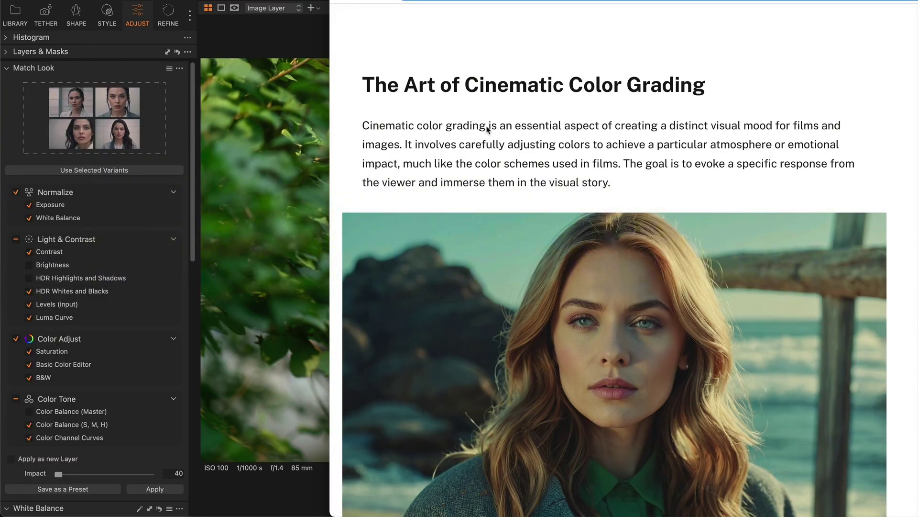
scroll(502, 135, down, 15)
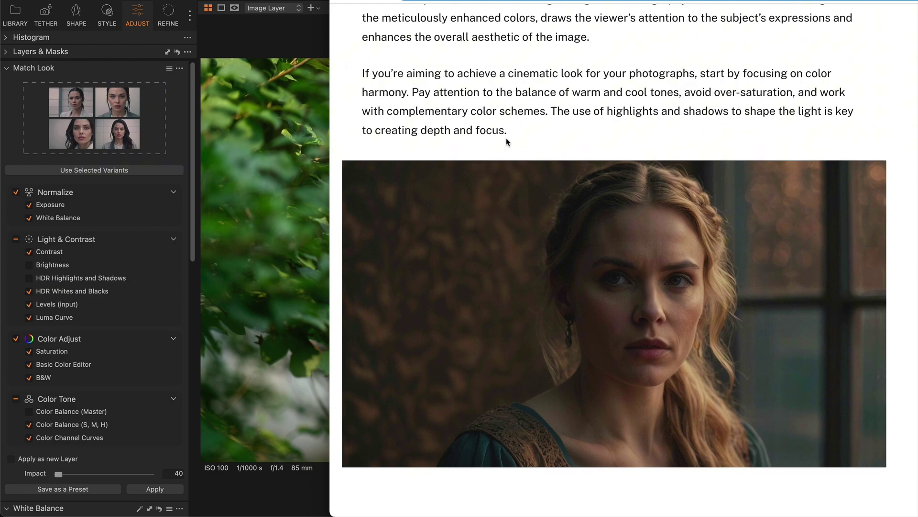
key(super+shift+4)
drag(345, 162, 105, 136)
- Apply the window-portrait look to the leaf portrait, compare it, then match the turtleneck series
click(274, 490)
click(153, 489)
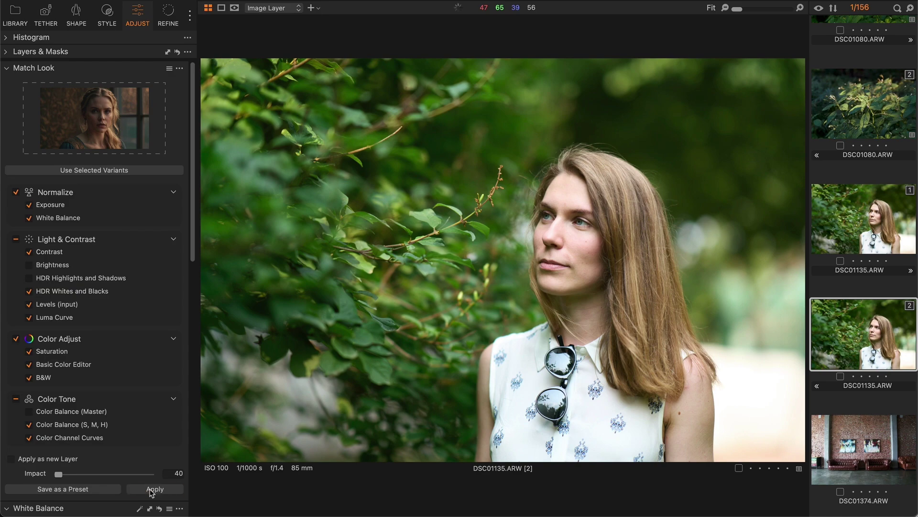
key(y)
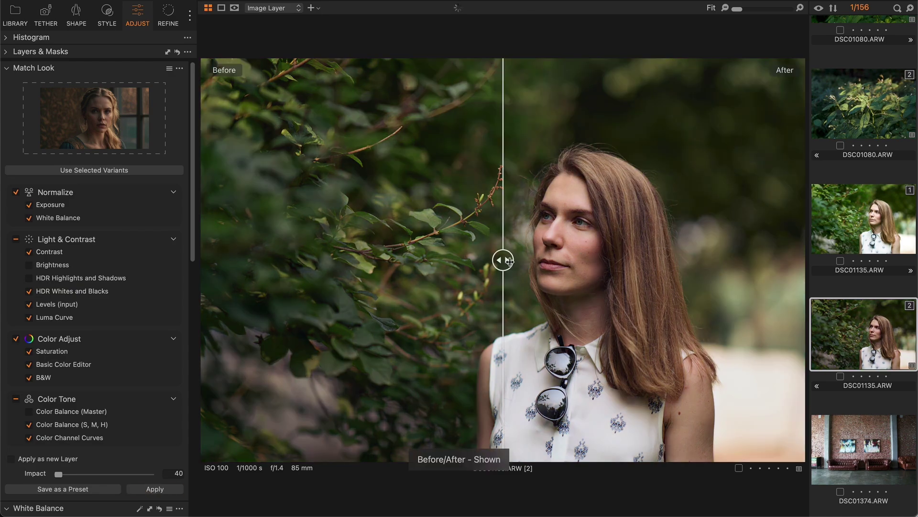
drag(502, 260, 181, 203)
drag(203, 260, 334, 260)
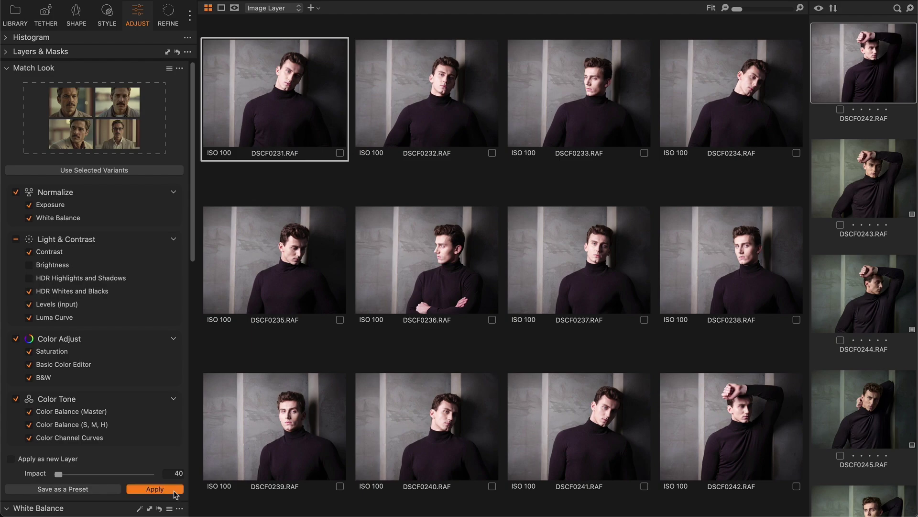
click(174, 490)
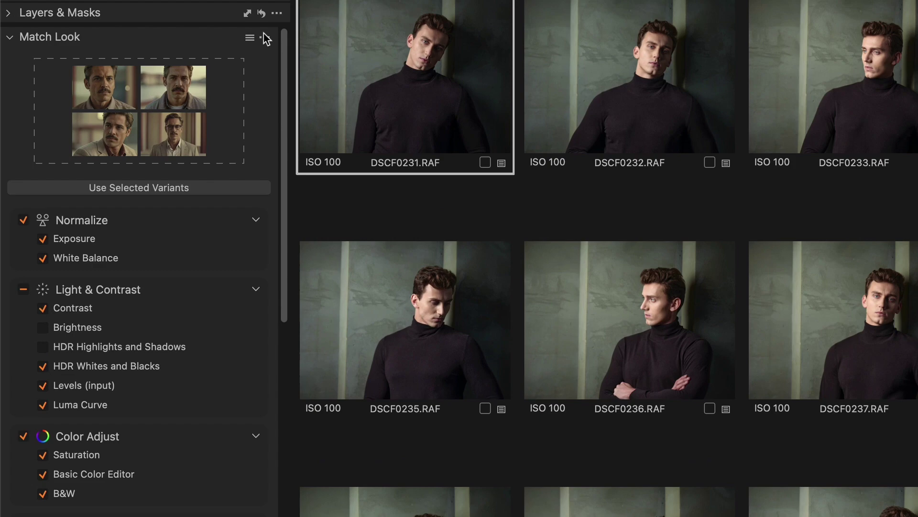
click(179, 68)
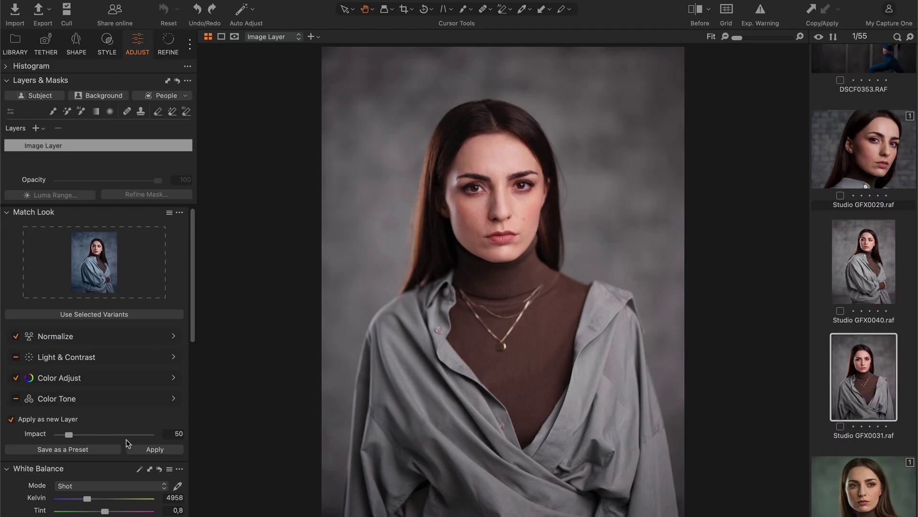
- Add the bluish look as a full-opacity Match Look layer and preview an AI subject mask
click(145, 449)
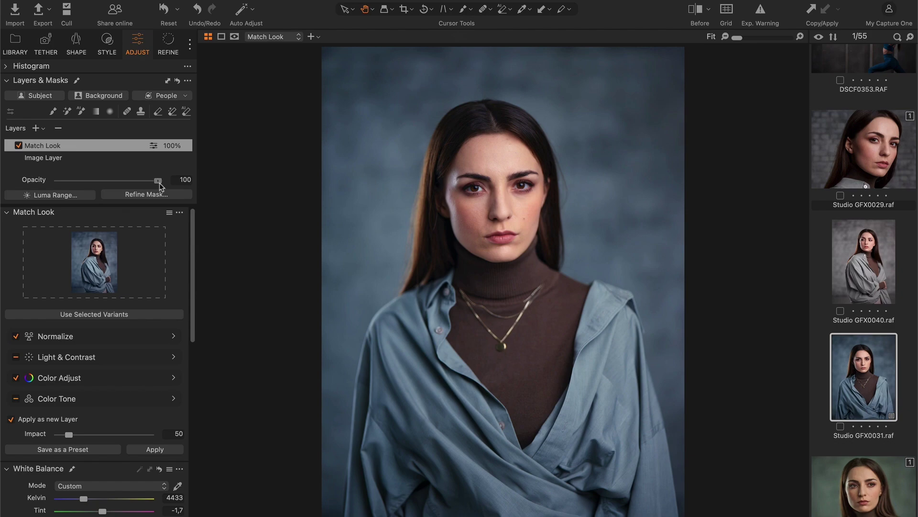
mouse_move(159, 186)
mouse_down()
mouse_move(76, 182)
mouse_move(159, 182)
mouse_up()
click(503, 11)
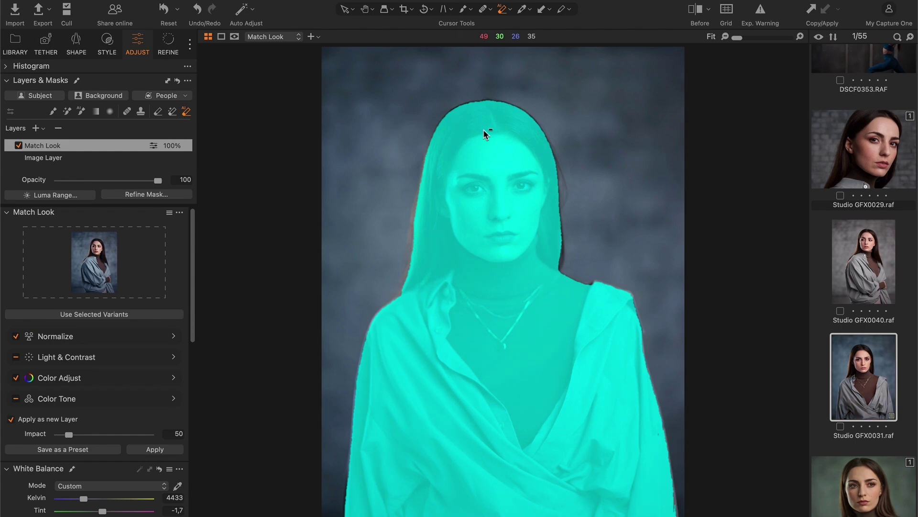
click(29, 150)
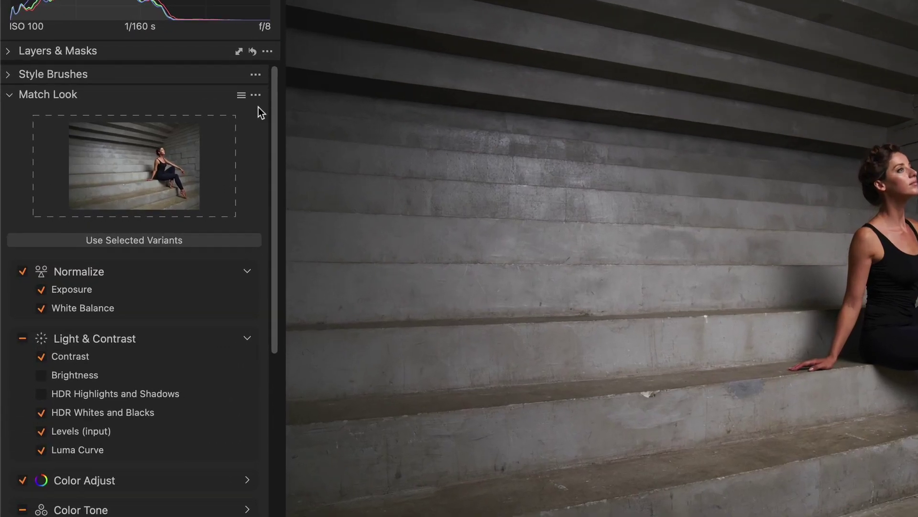
- Save the current matched look as the custom preset 'My Color Grading'
click(296, 65)
click(354, 178)
text(My Color Grading.copreset)
key(Return)
- Apply My Color Grading to the four selected GFX0032–GFX0037 portraits
click(863, 192)
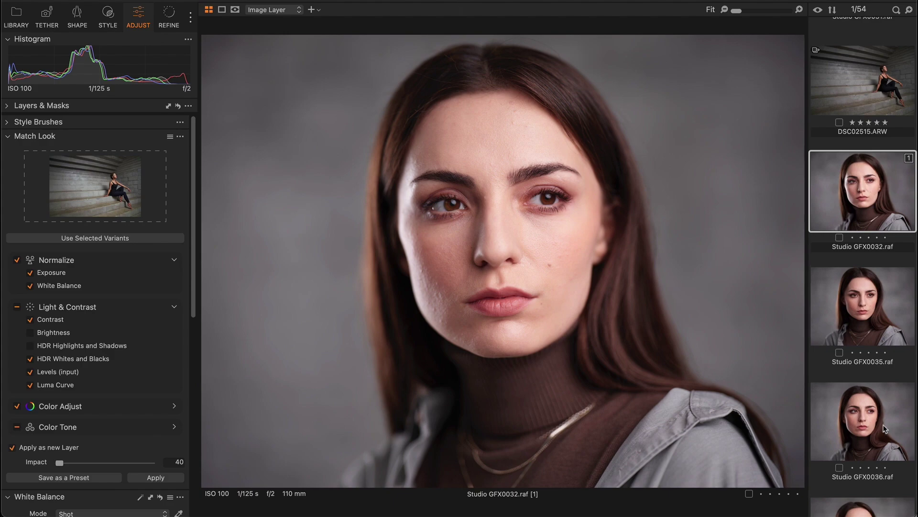
shift+click(850, 503)
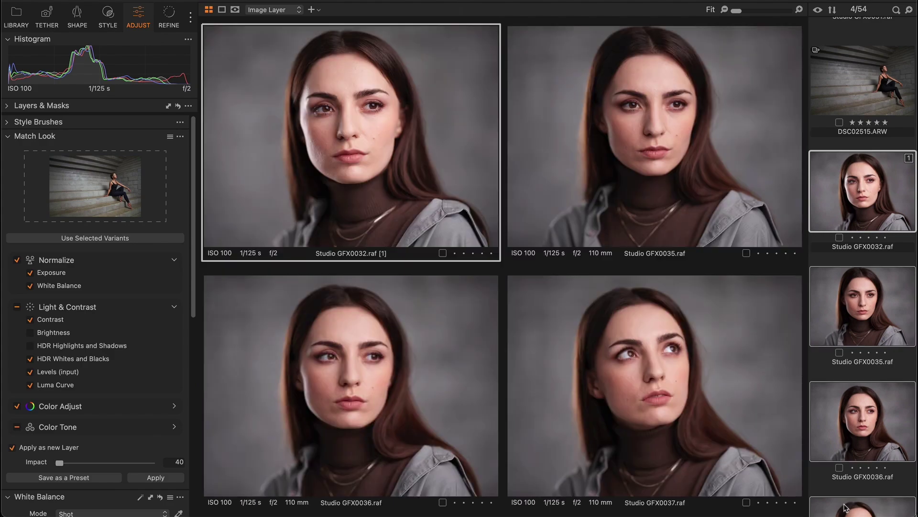
click(170, 137)
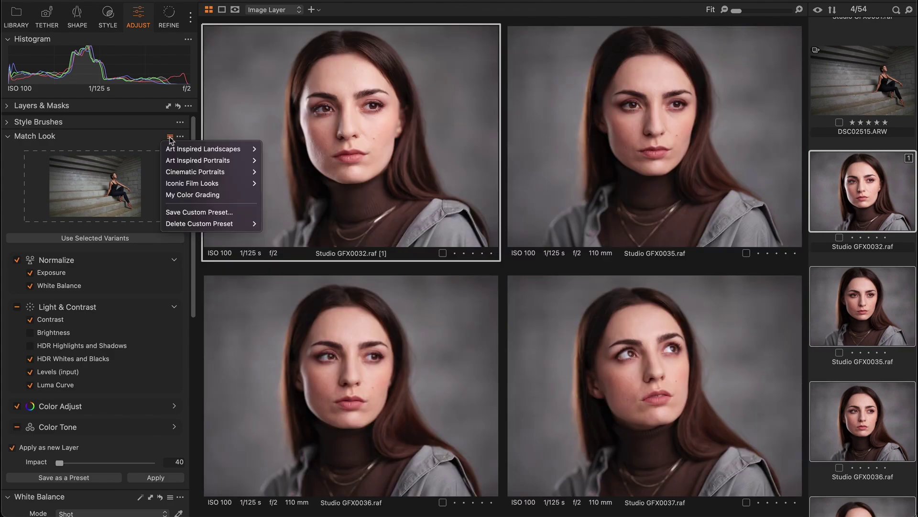
click(200, 196)
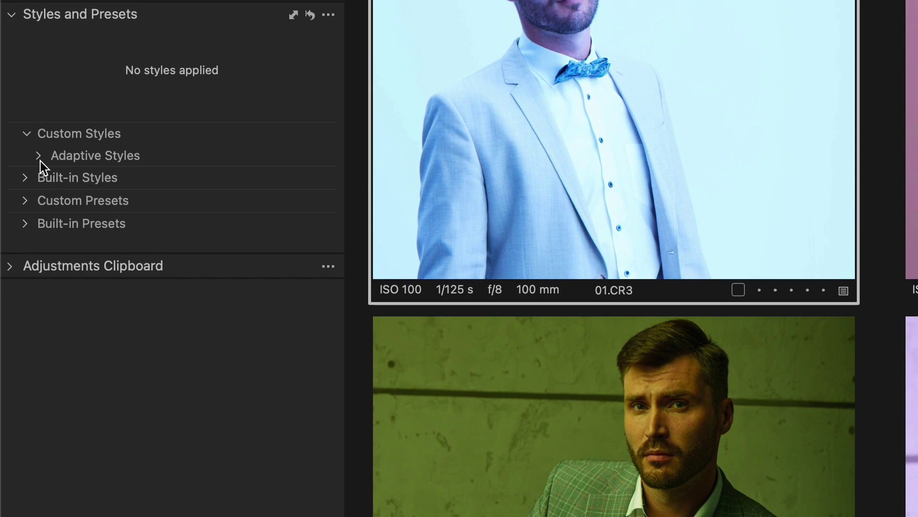
- Apply 37. Cinematic - Balanced Vibrance from Match Look Styles > 4. Cinematic Portraits to 01, 02, 28, 30.CR3
click(39, 157)
click(54, 198)
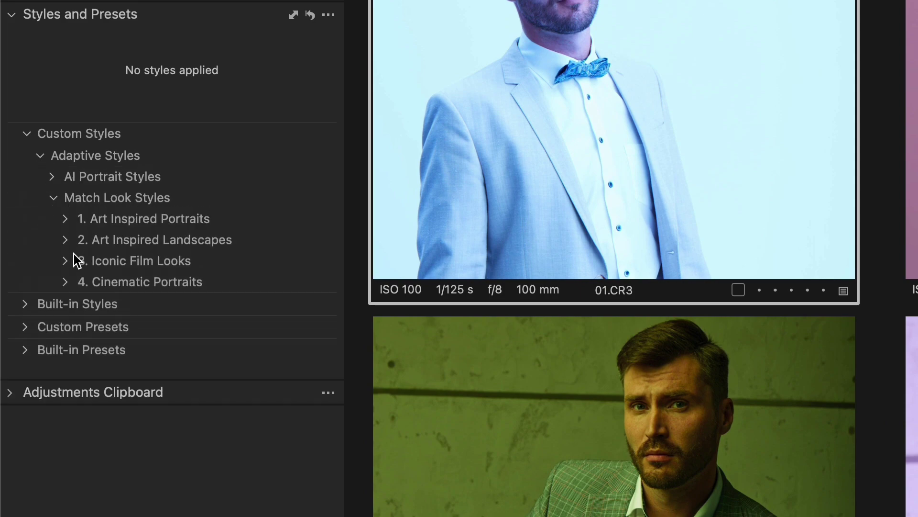
click(70, 281)
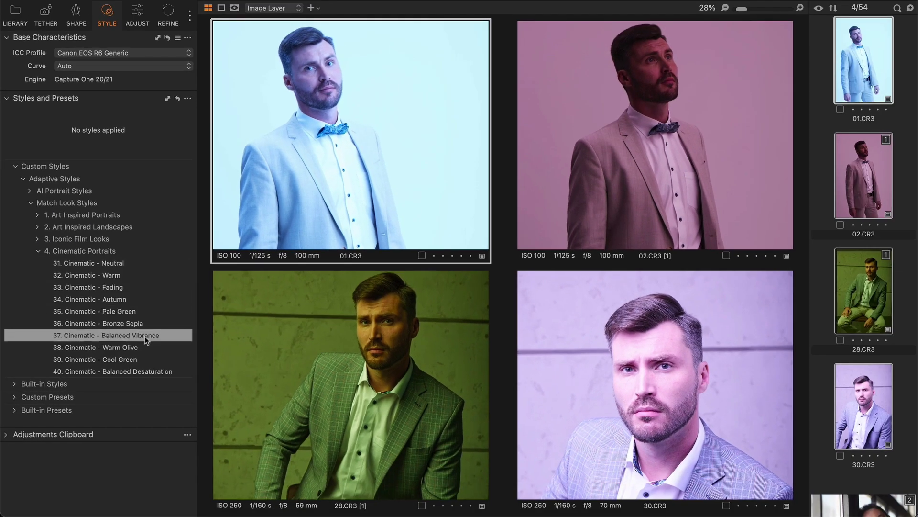
click(144, 335)
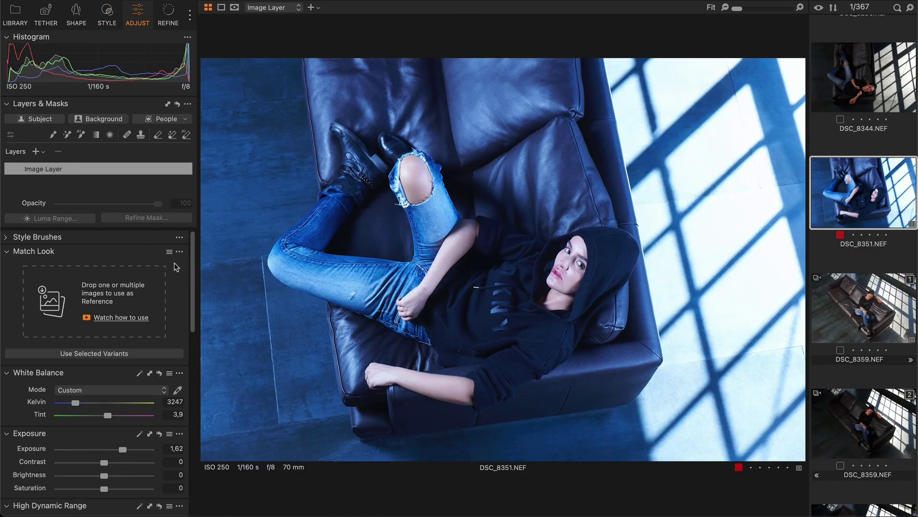
- Grade the sofa portrait DSC_8351.NEF with the 40. Cinematic - Balanced Desaturation preset
click(169, 252)
mouse_move(224, 287)
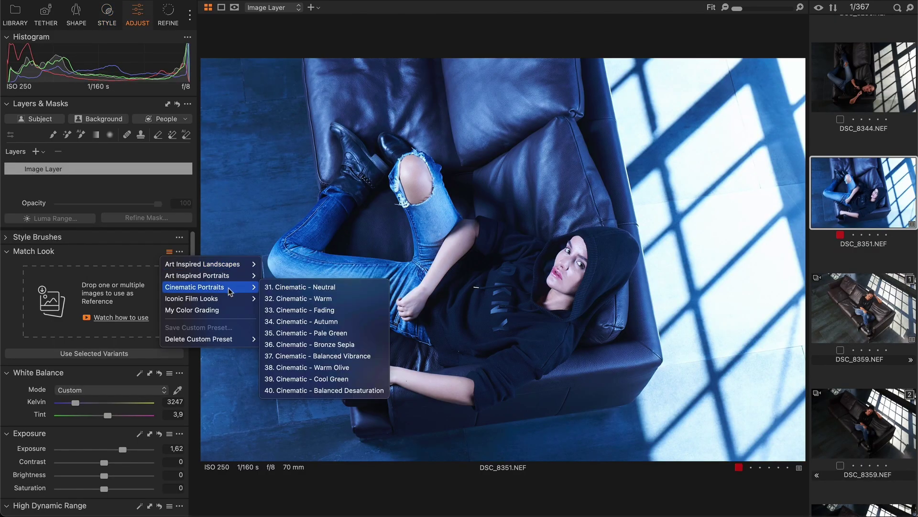
click(349, 391)
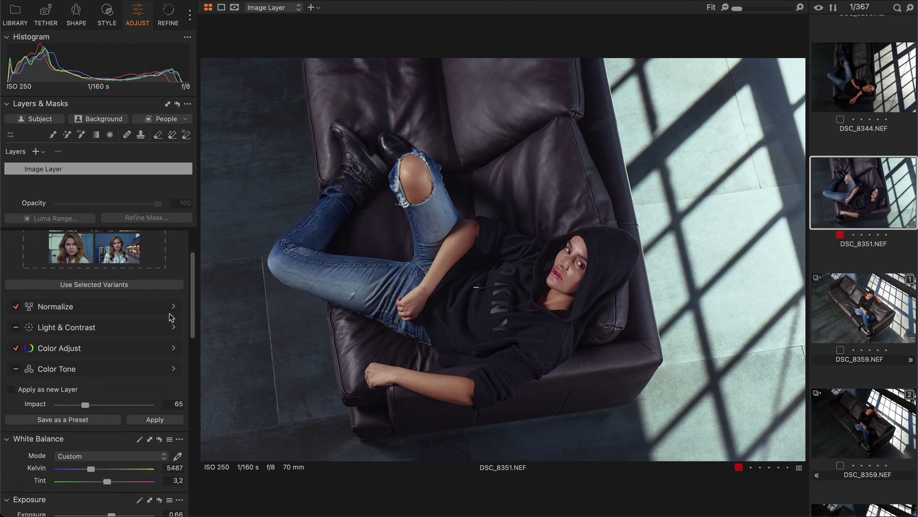
- Review the Color Editor adjustments for the green, red and blue ranges
scroll(171, 317, down, 15)
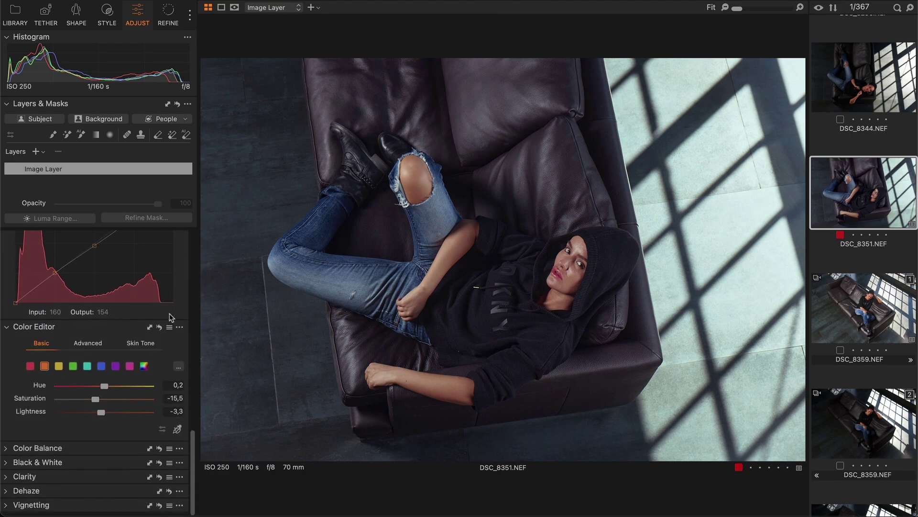
click(73, 370)
click(32, 371)
click(102, 370)
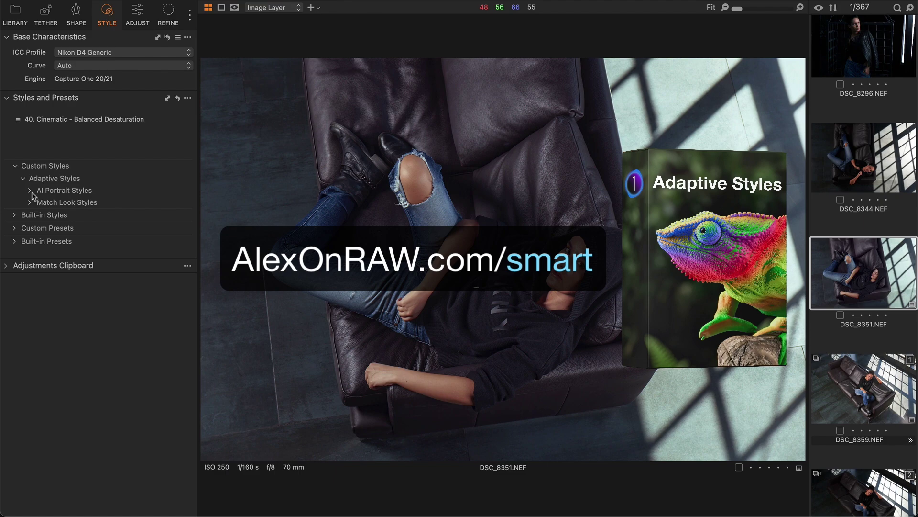
- Expand AI Portrait Styles, Match Look Styles, and the Art Inspired Portraits, Art Inspired Landscapes and Cinematic Portraits groups
click(31, 190)
scroll(61, 232, down, 2)
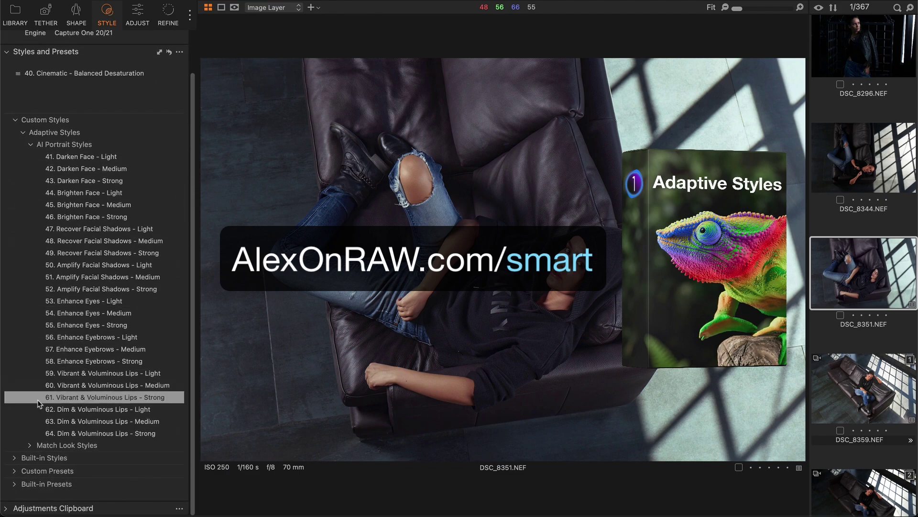
click(32, 446)
scroll(34, 431, down, 2)
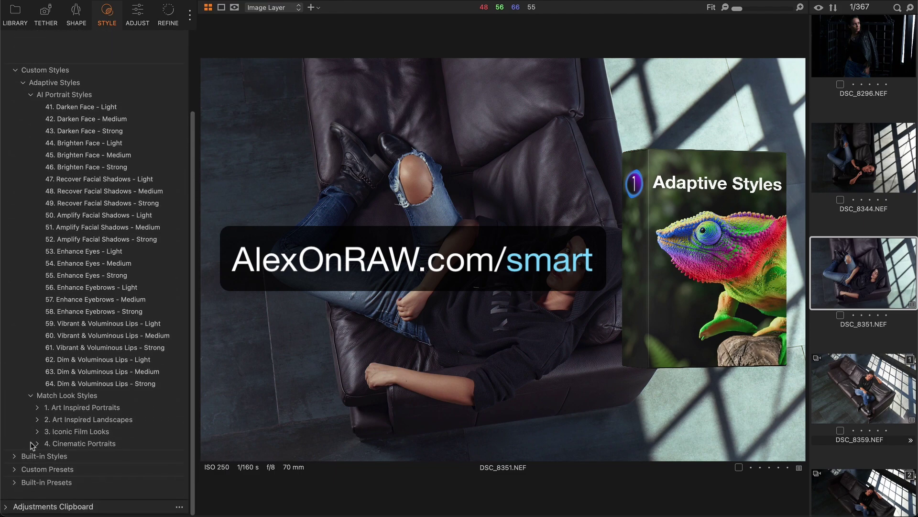
click(37, 412)
scroll(38, 416, down, 5)
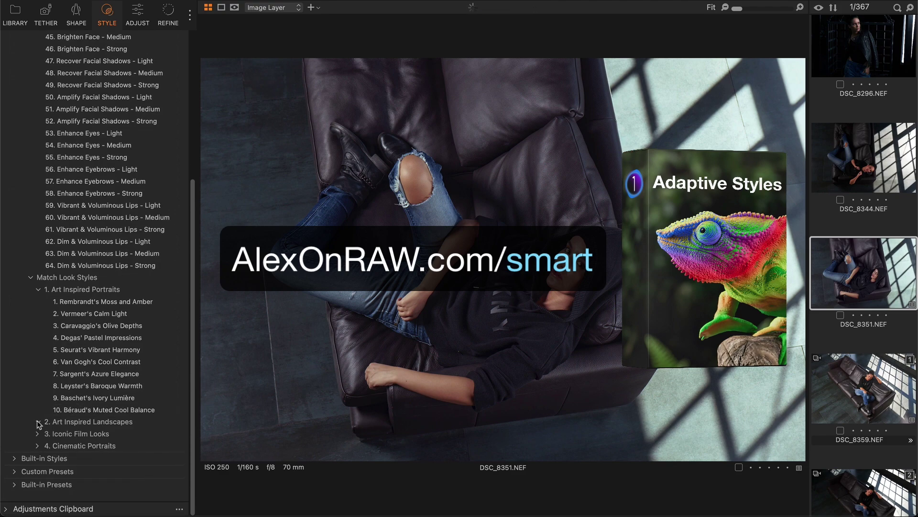
click(38, 421)
scroll(38, 422, down, 5)
click(38, 445)
scroll(39, 447, down, 5)
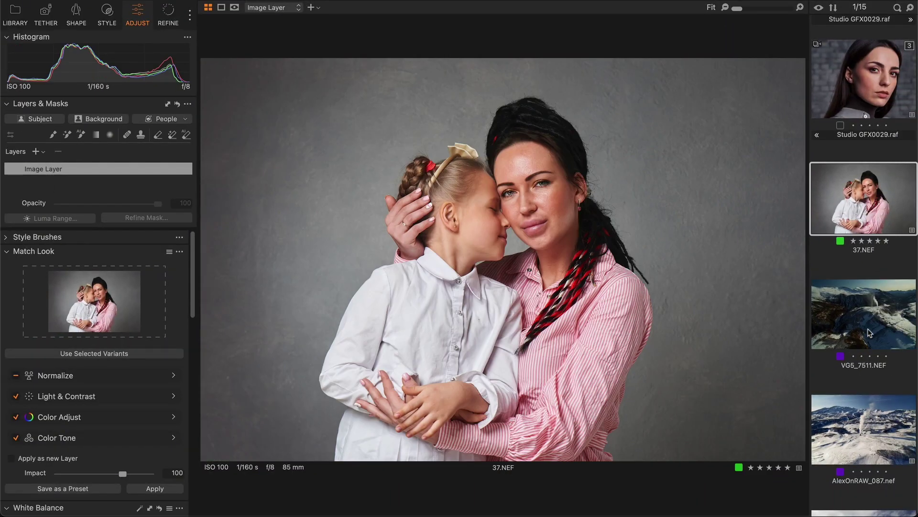
- Match VG5_7511.NEF to the portrait reference, then re-match it using the sunny snow scene as reference
click(869, 333)
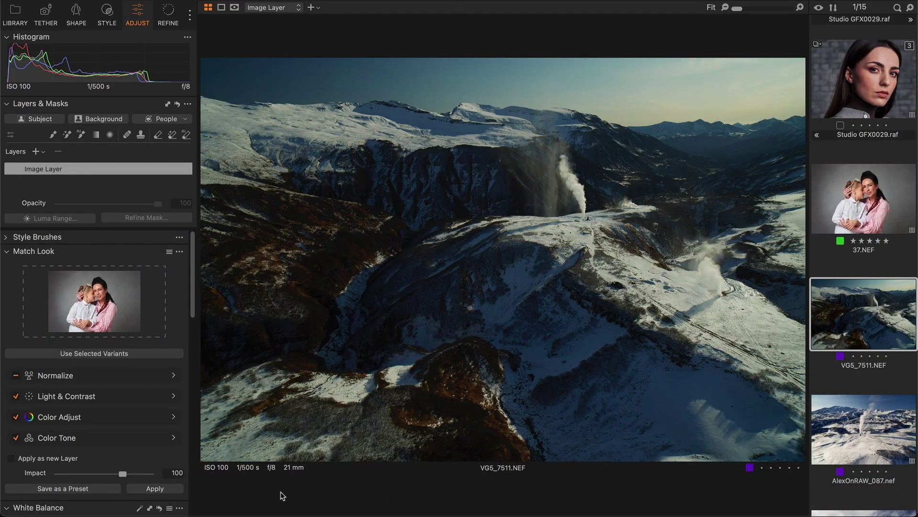
click(152, 487)
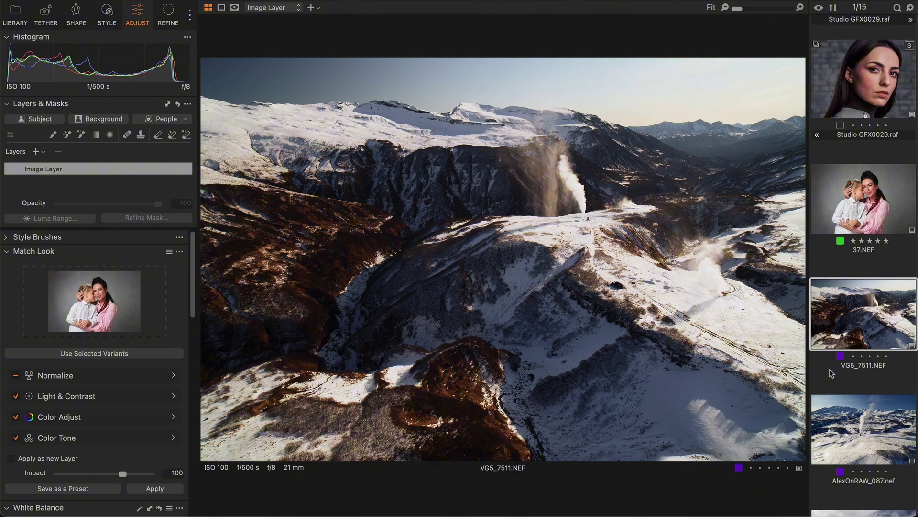
click(852, 423)
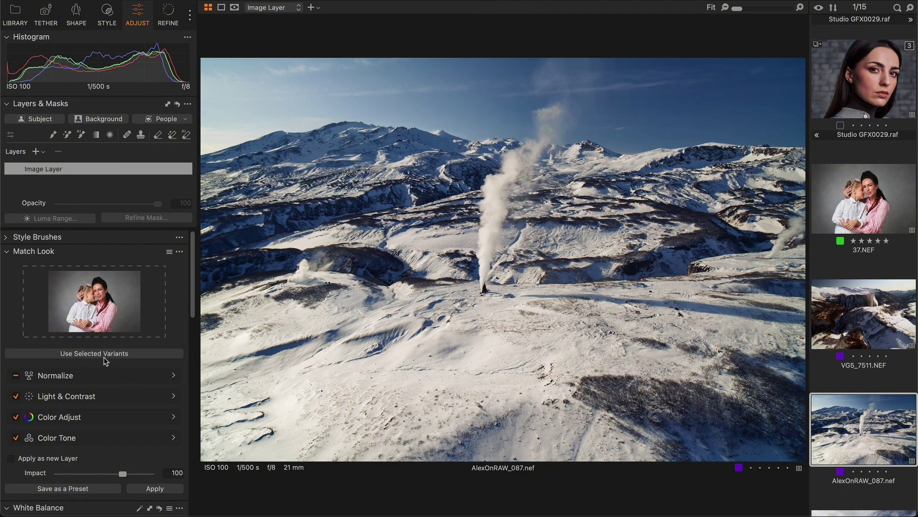
click(105, 358)
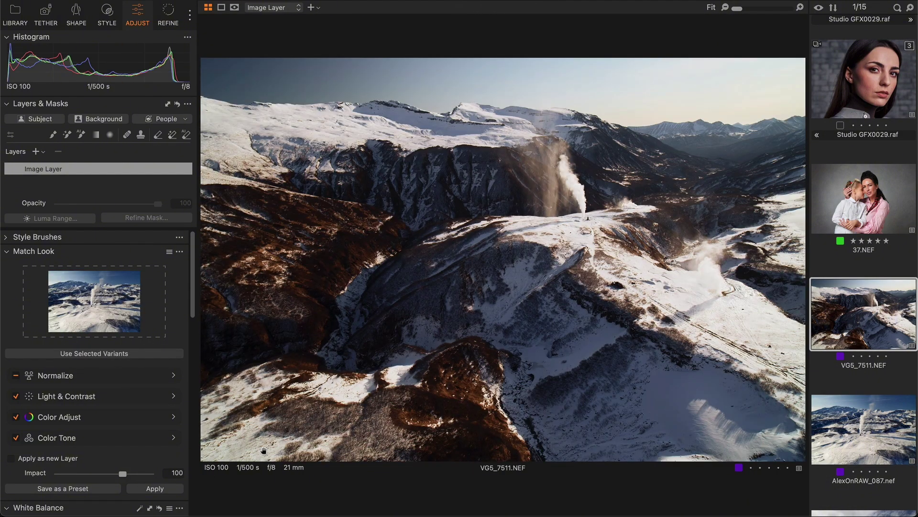
click(832, 318)
click(166, 489)
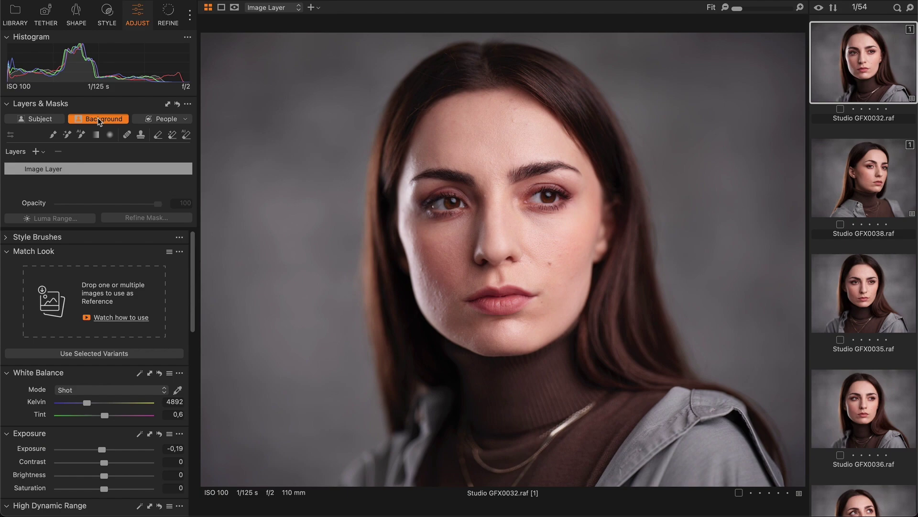
- Cool GFX0032's background mask to about 3121 K, then match GFX0038 to that portrait
click(100, 121)
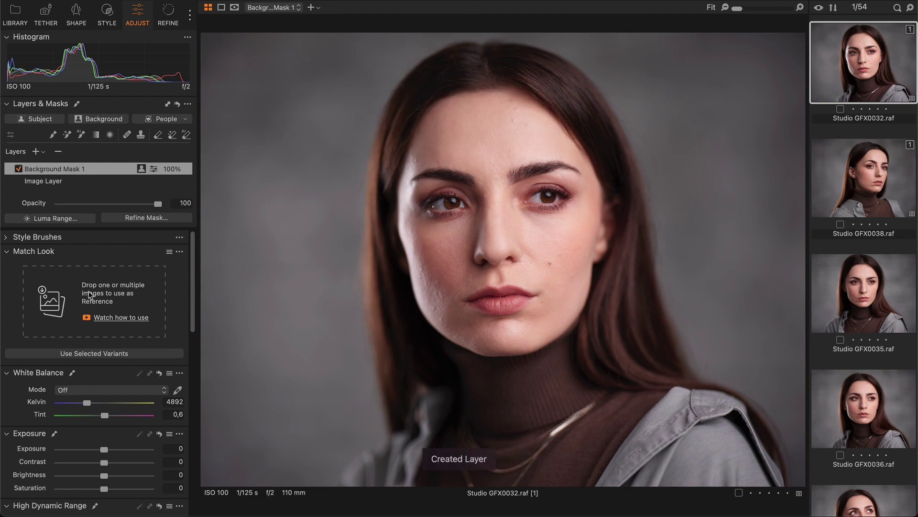
drag(86, 403, 74, 403)
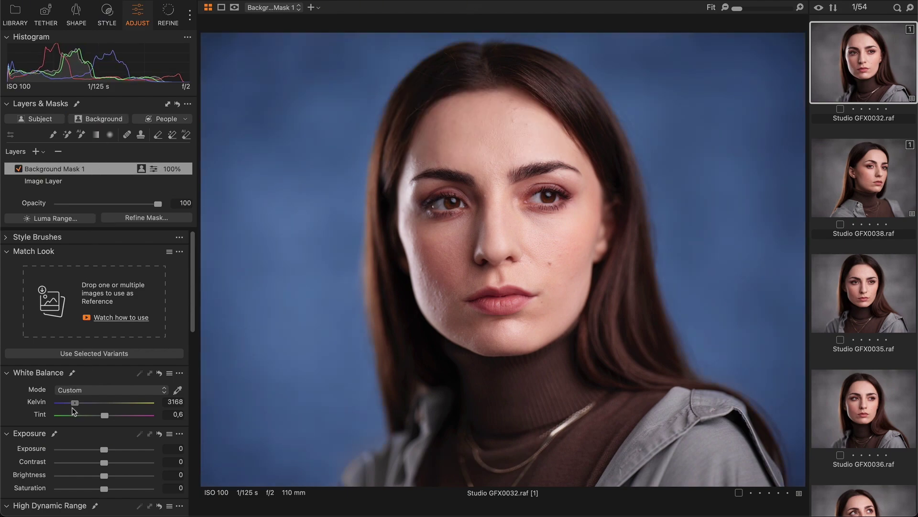
click(127, 354)
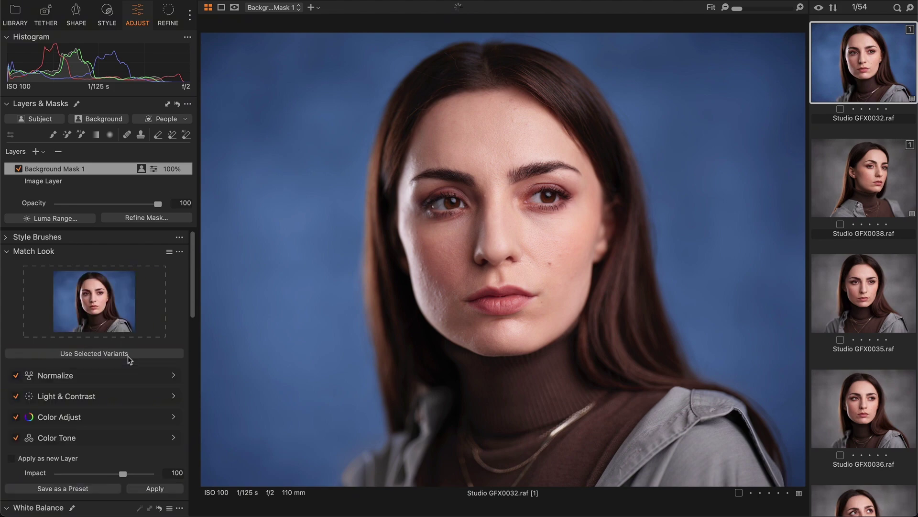
click(888, 188)
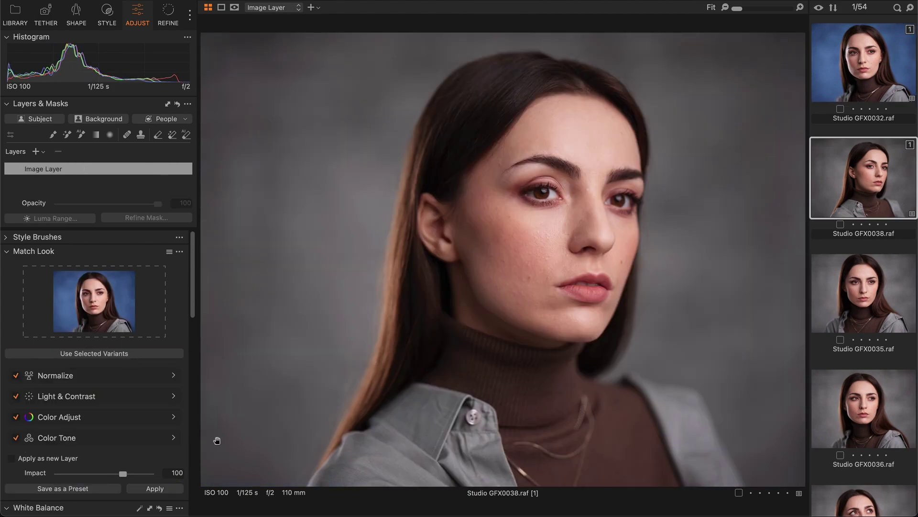
click(163, 488)
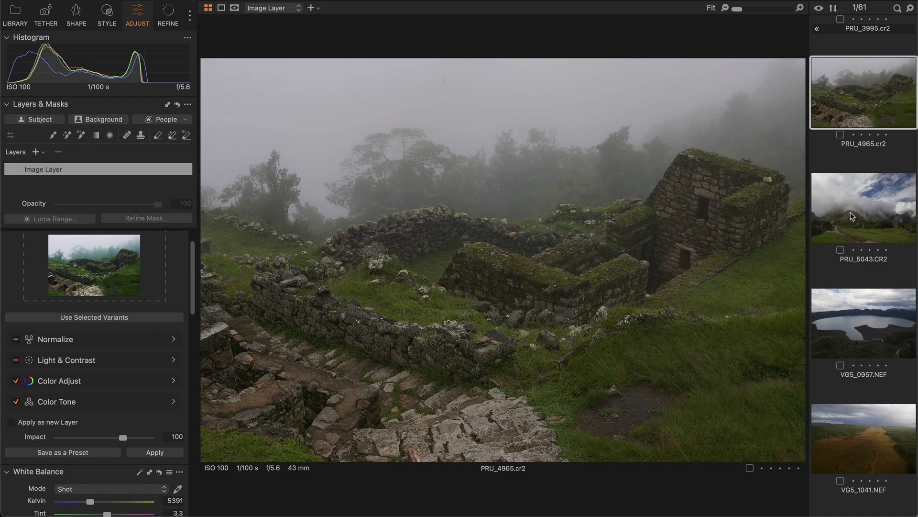
- Match both cloudy mountain landscapes to the misty ruins reference and compare before/after
key(shift+Down)
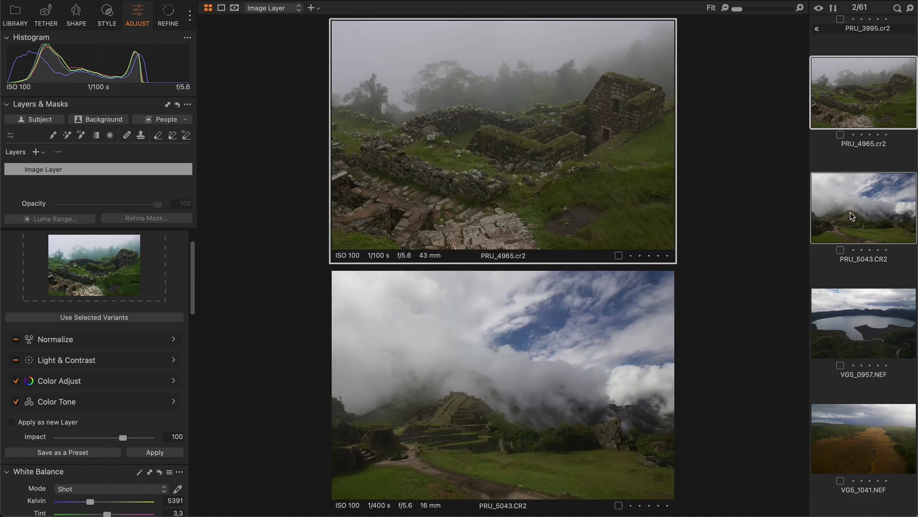
click(155, 452)
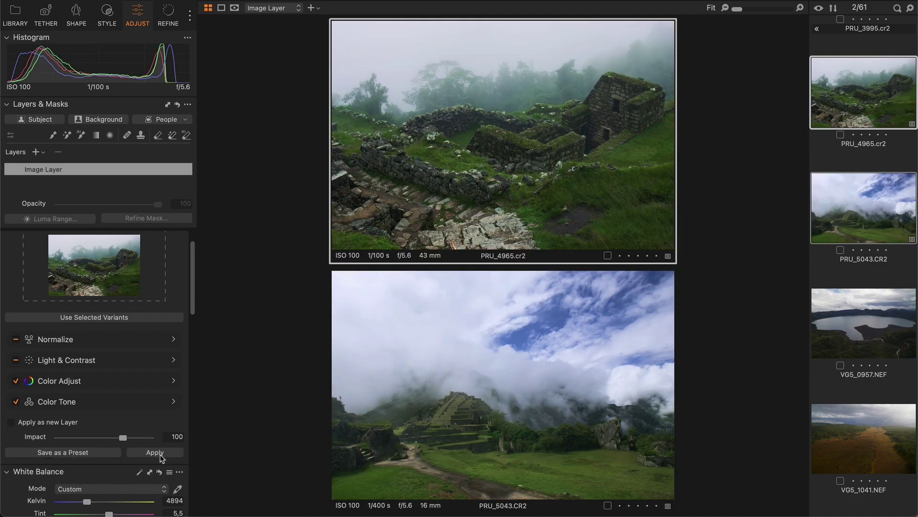
key(y)
drag(502, 386, 372, 378)
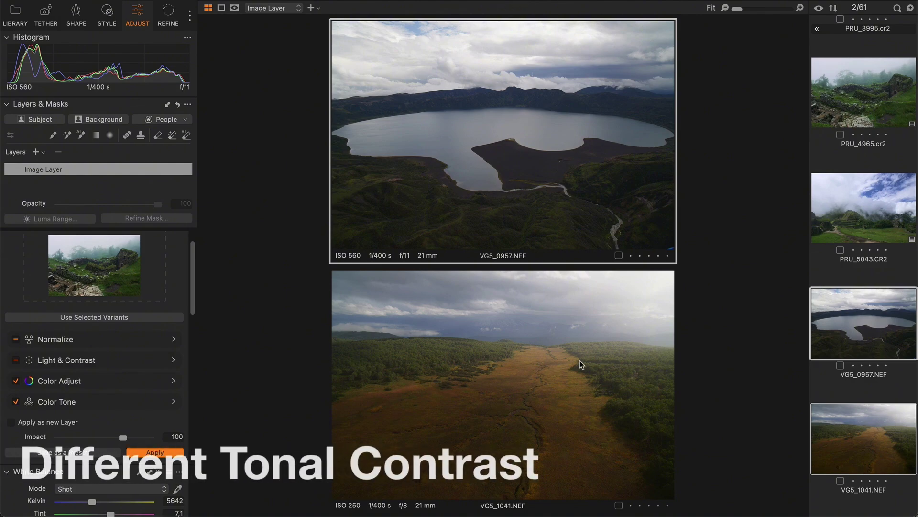
- Match the lake and grassland aerials too and compare them before/after
key(Return)
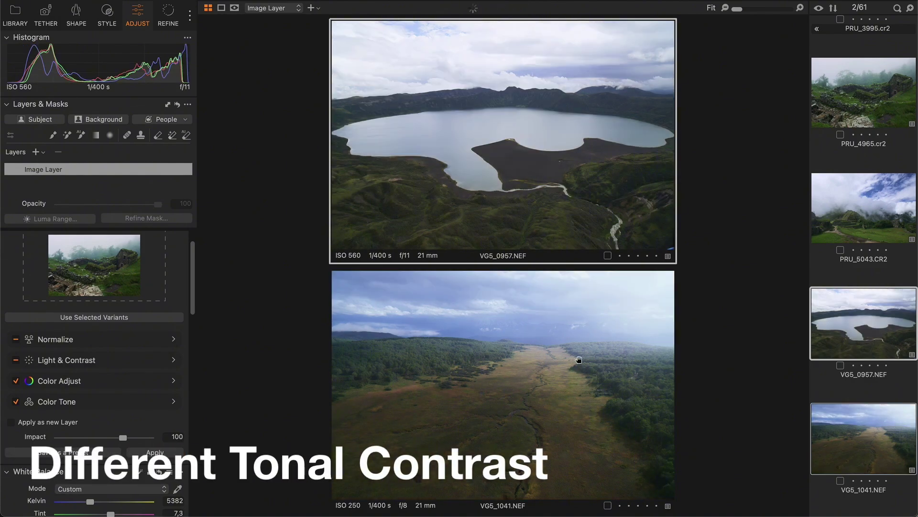
key(y)
drag(512, 381, 410, 383)
- Apply Art Inspired Portraits > 4. Degas' Pastel Impressions and compare the portrait before/after
key(y)
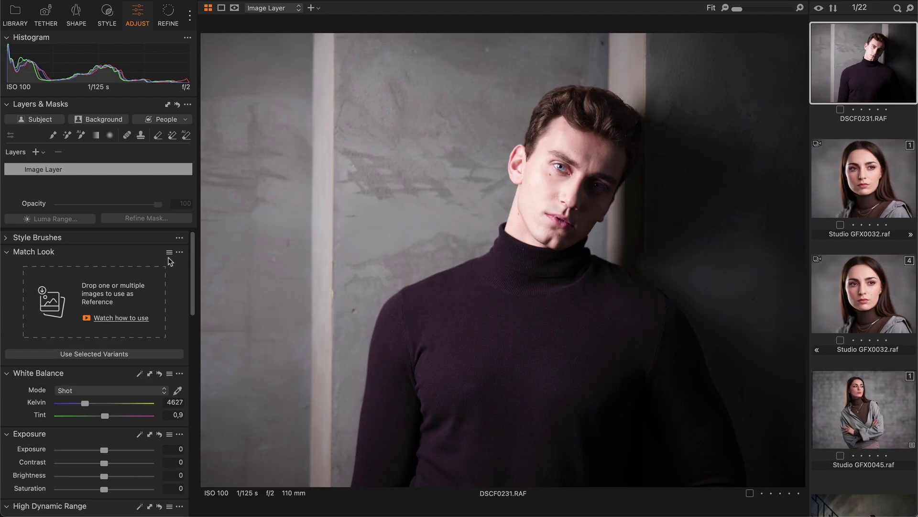
click(170, 252)
mouse_move(214, 278)
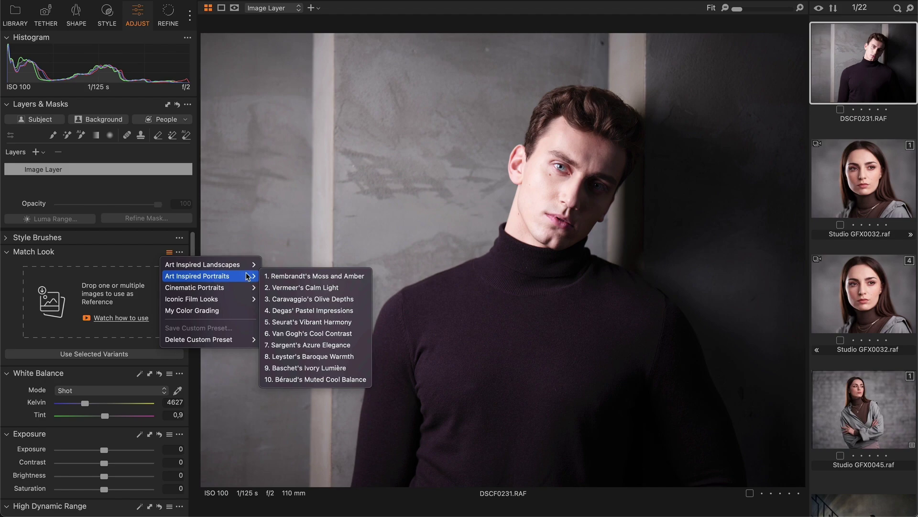
click(328, 312)
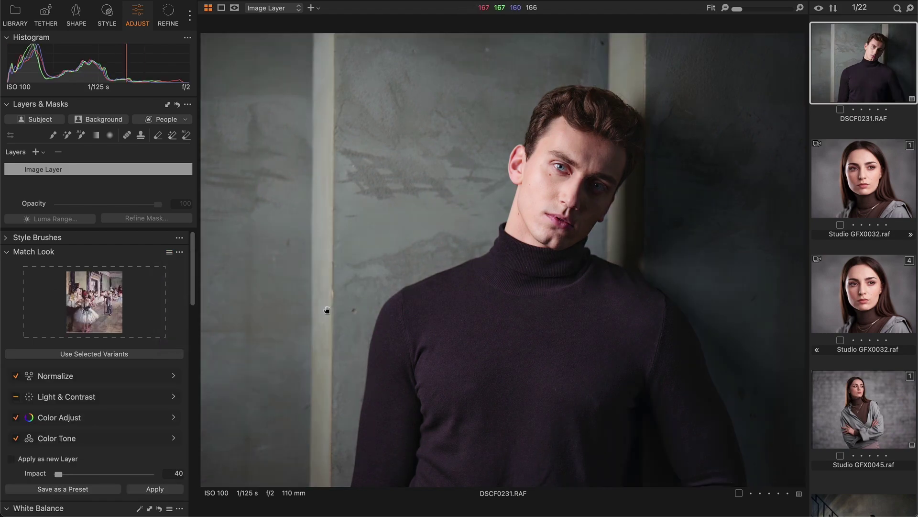
key(y)
drag(504, 260, 316, 256)
key(y)
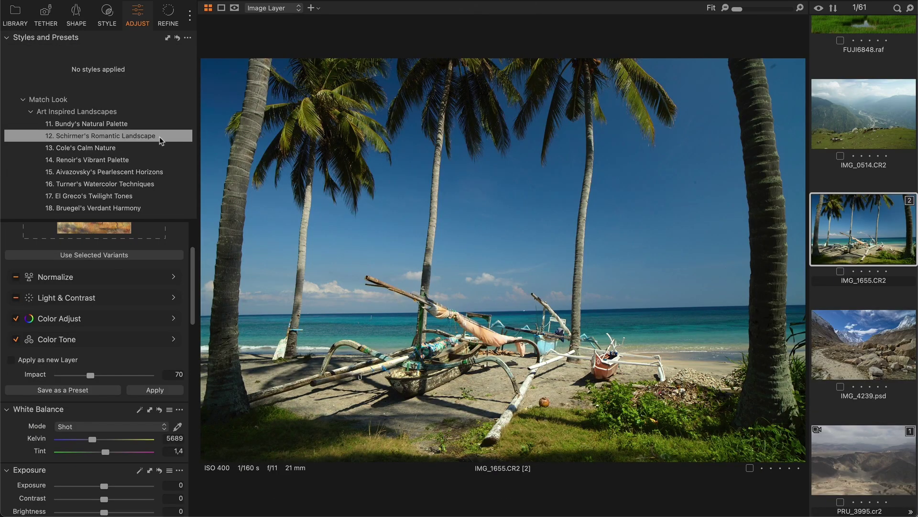
- Try Schirmer's Romantic Landscape, Renoir's Vibrant Palette and Aivazovsky's Pearlescent Horizons on the beach photo
click(160, 137)
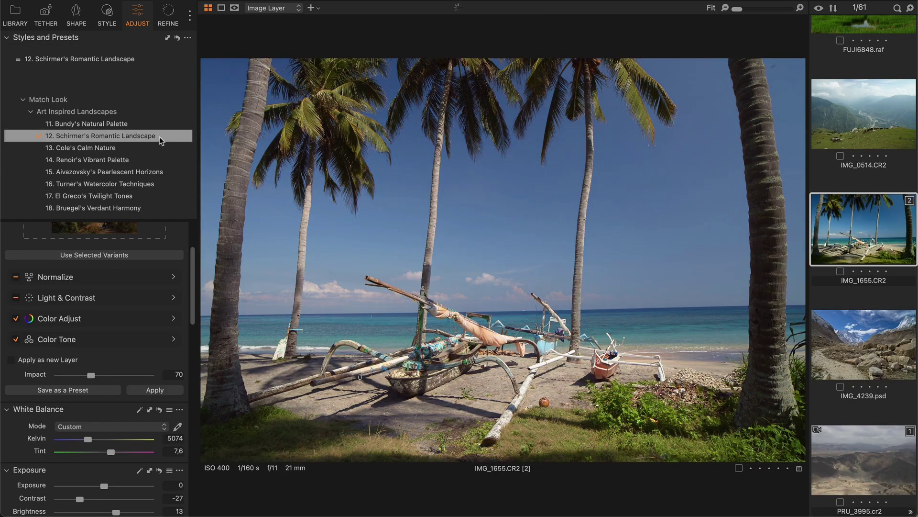
click(159, 160)
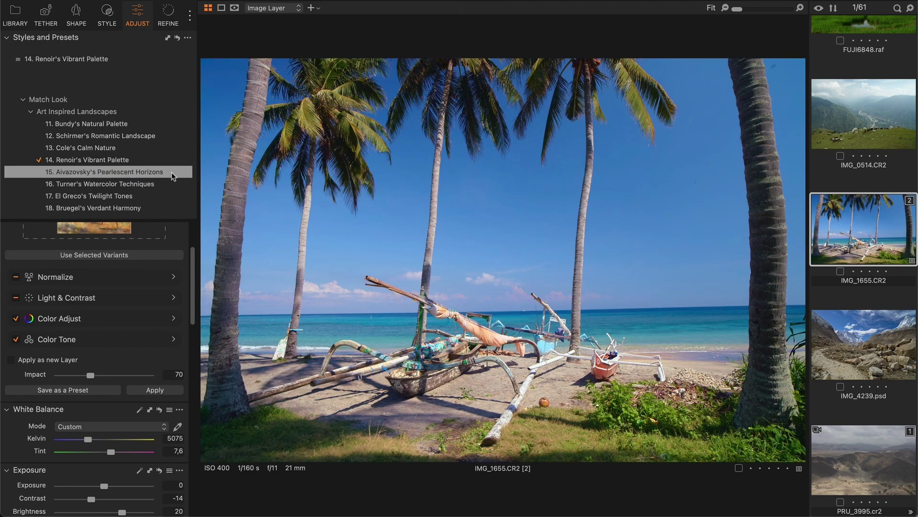
click(173, 175)
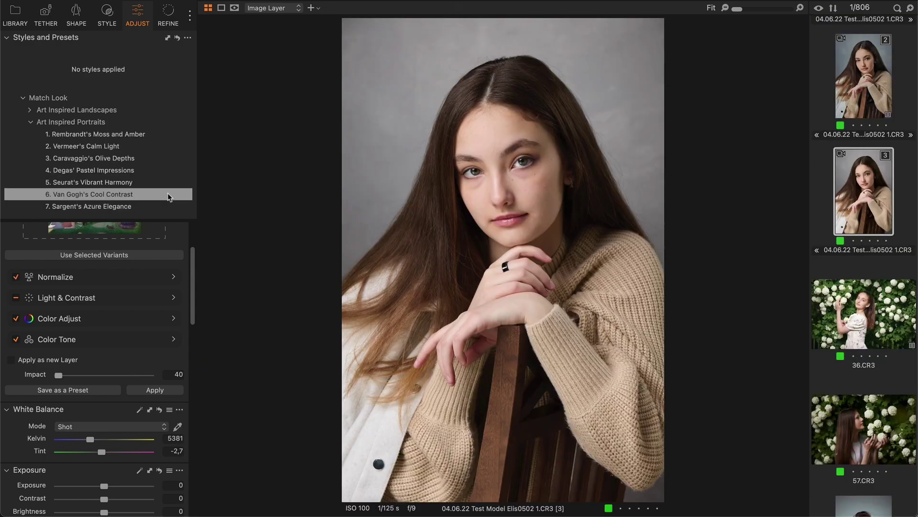
- Apply Van Gogh's Cool Contrast to the girl's portrait, compare, then Hokusai's Winter Landscape to snowy images
click(168, 194)
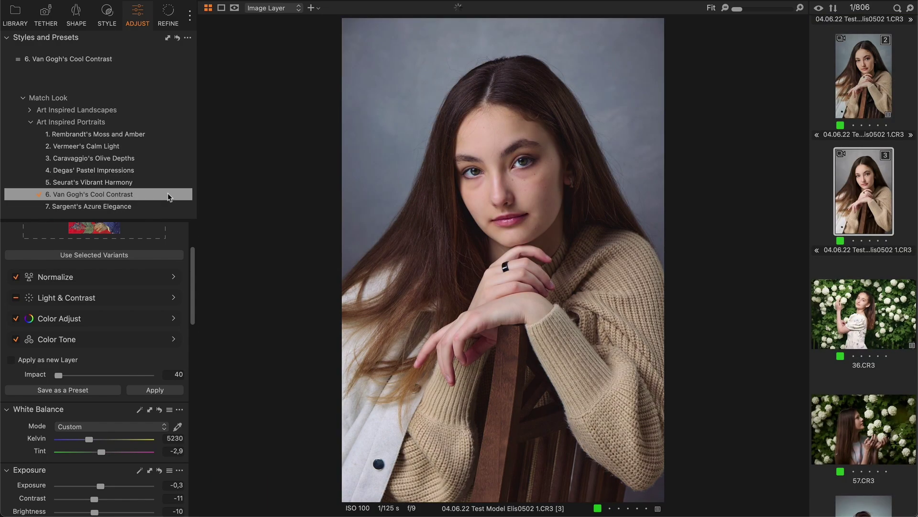
key(y)
drag(503, 260, 691, 287)
drag(663, 260, 419, 227)
key(y)
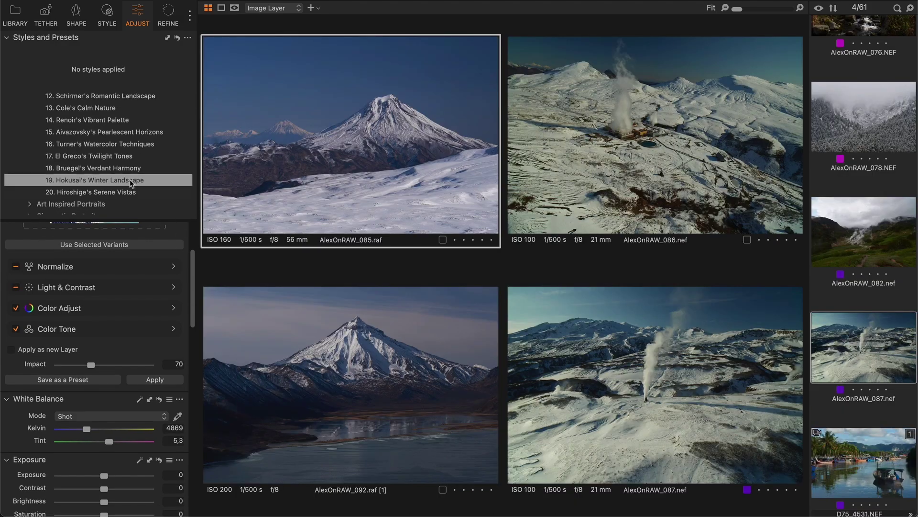
click(129, 181)
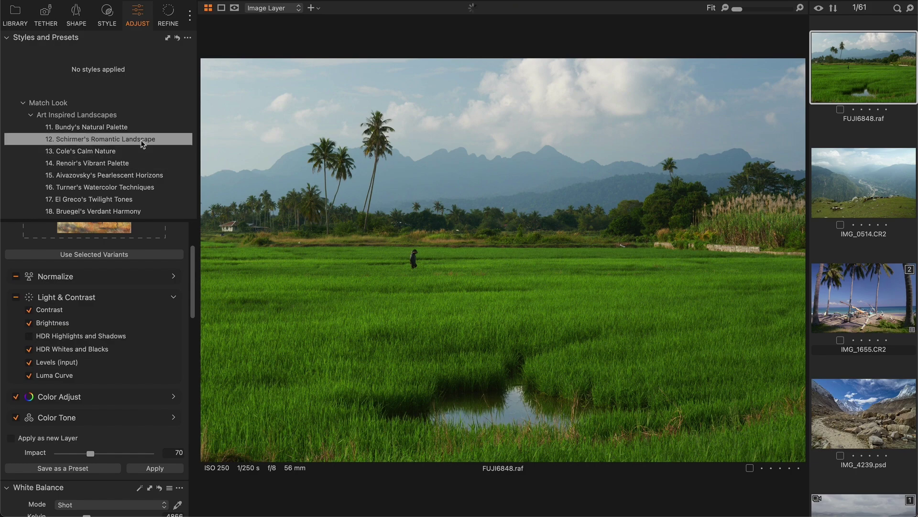
- Style the rice field with Renoir's Vibrant Palette, the portrait Baschet's Ivory Lumière, and DSC_5030 with 21. V-J Day Kiss
click(140, 139)
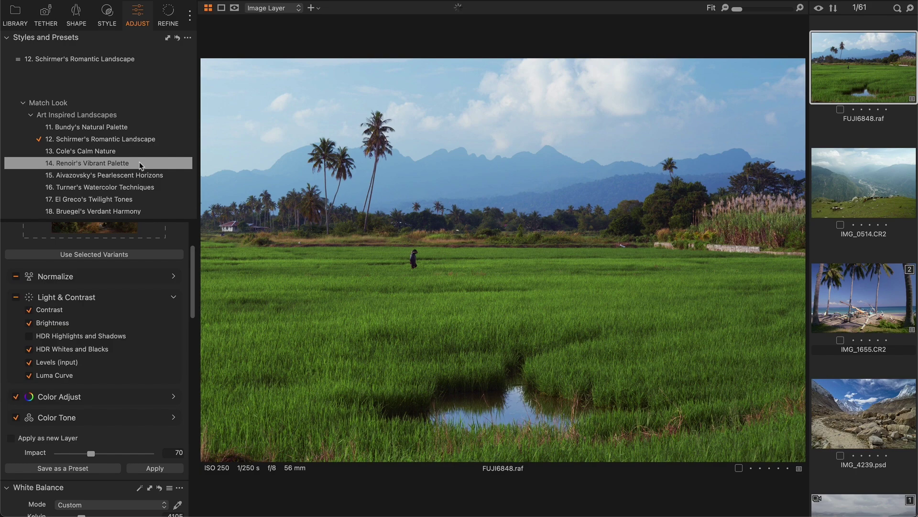
click(139, 162)
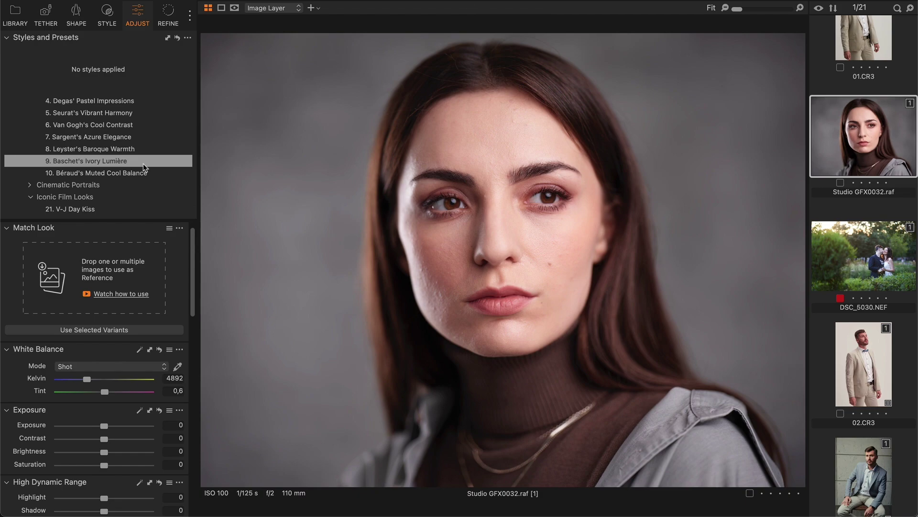
click(143, 165)
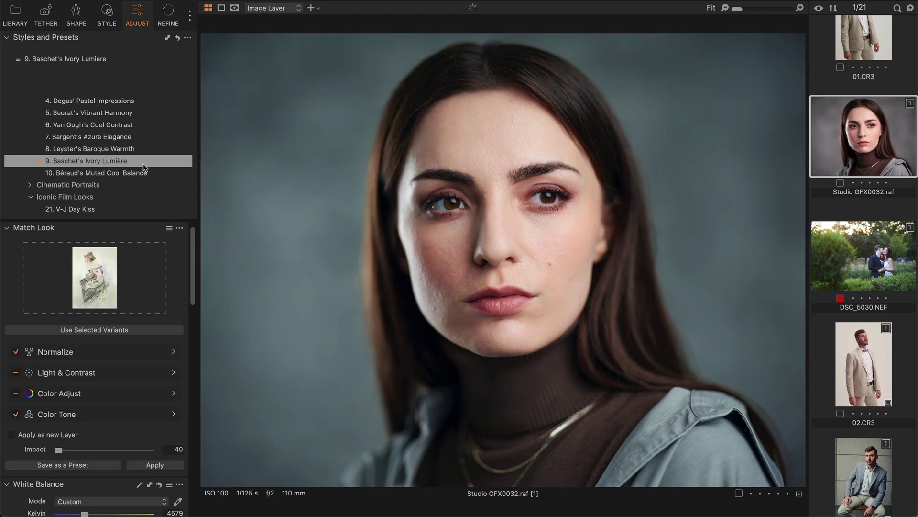
click(882, 245)
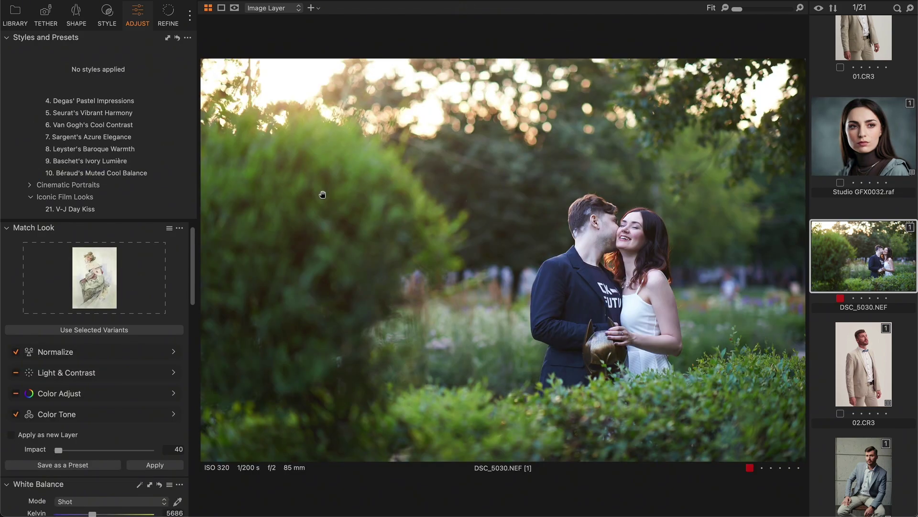
click(75, 211)
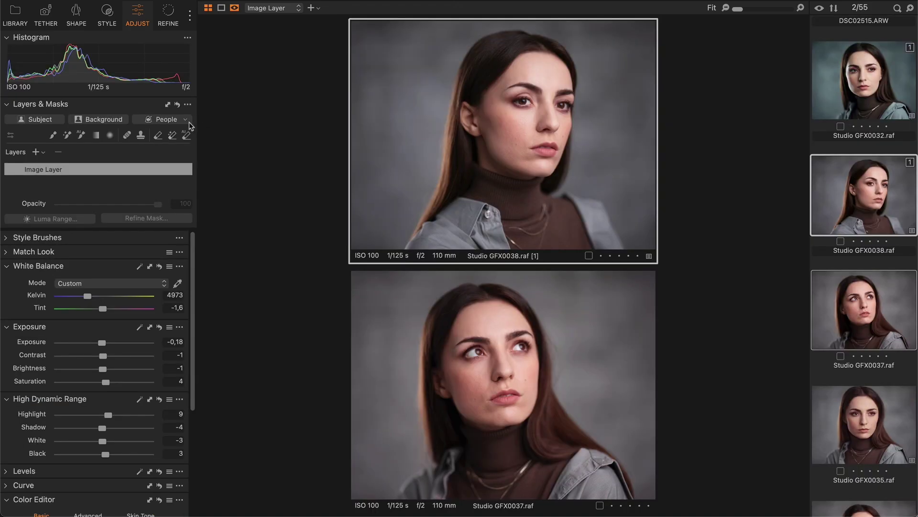
- Create an AI face skin and lips mask and zoom in to inspect its edges around the face
click(186, 121)
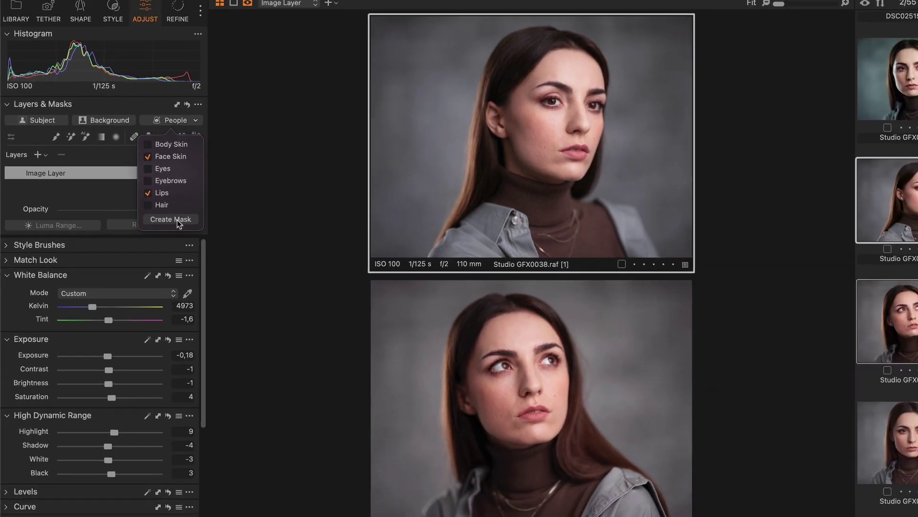
click(296, 304)
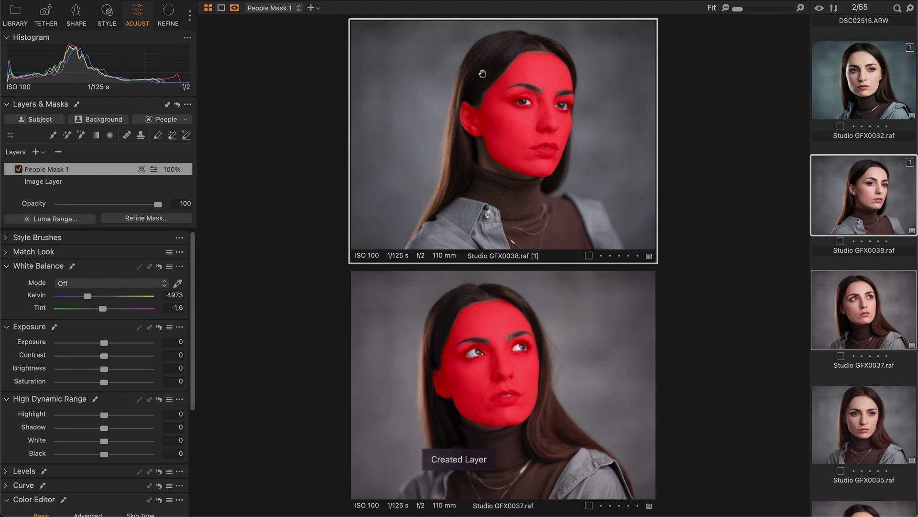
scroll(526, 95, up, 3)
scroll(526, 95, up, 3)
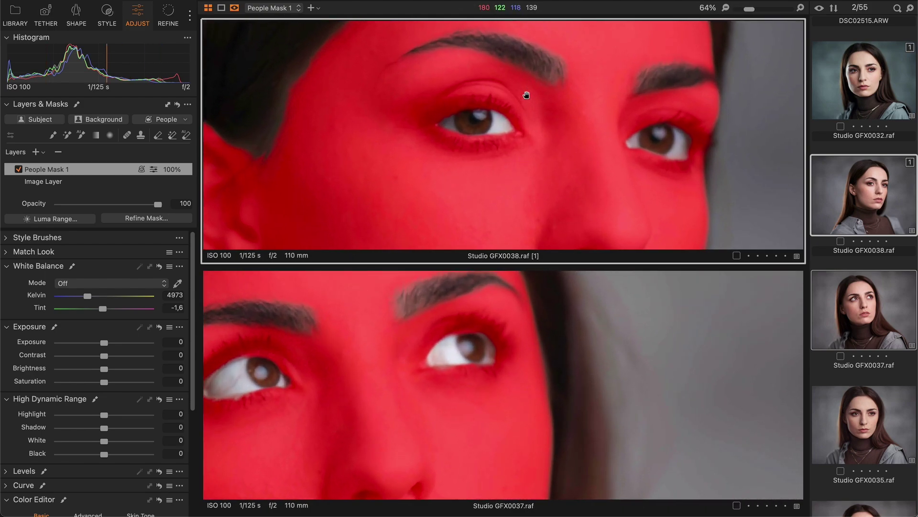
drag(527, 95, 676, 97)
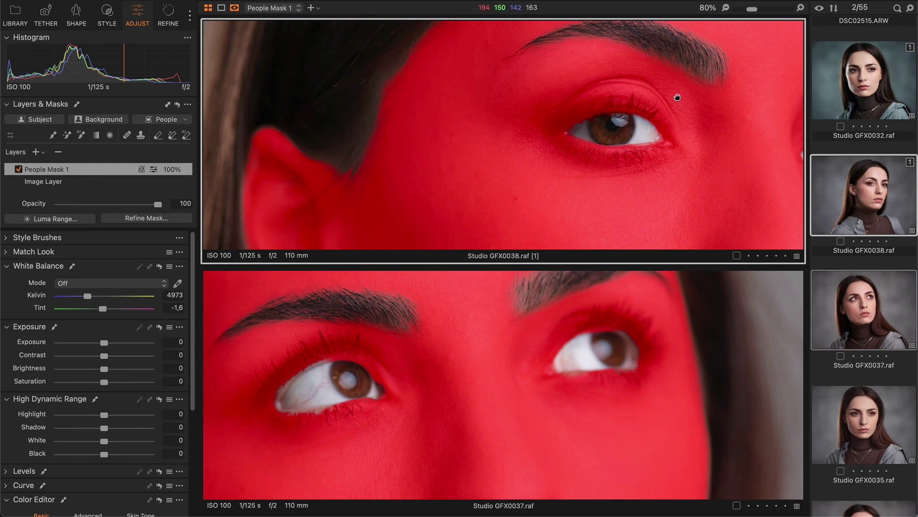
scroll(676, 96, down, 10)
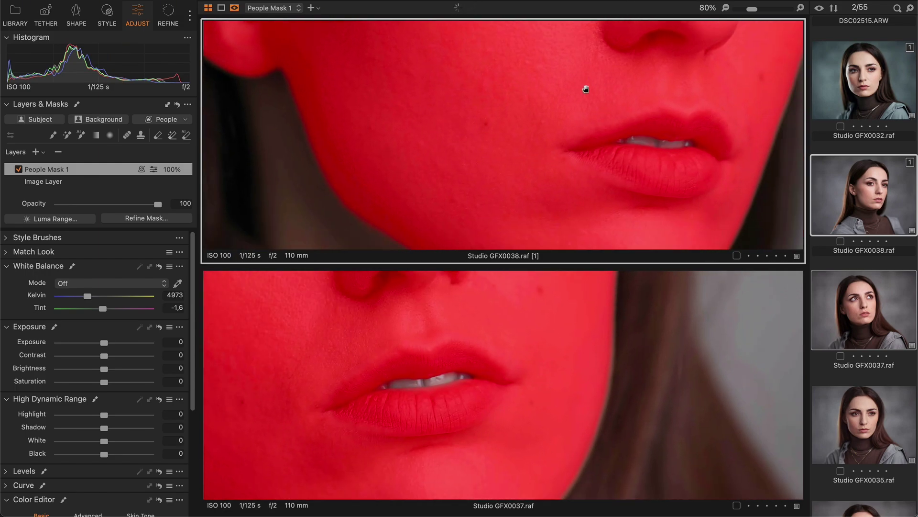
mouse_move(586, 89)
mouse_down()
mouse_move(570, 94)
mouse_move(578, 193)
mouse_up()
drag(585, 48, 578, 203)
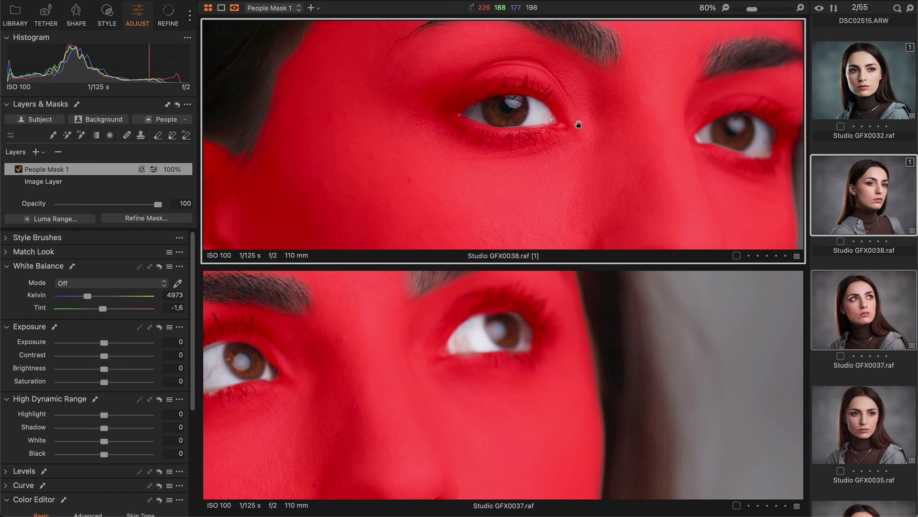
drag(576, 127, 707, 148)
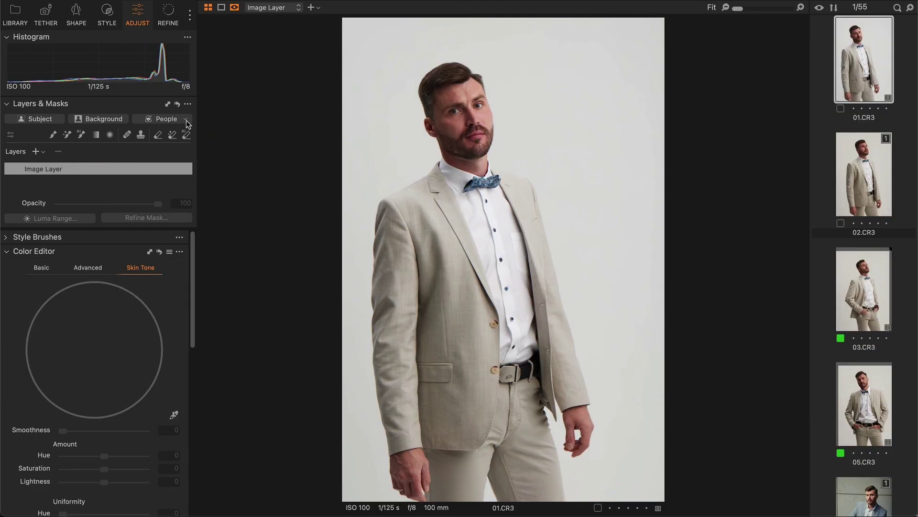
- Add a Face Skin mask on 01.CR3 with skin saturation -8.8 and lightness 3.6
click(186, 120)
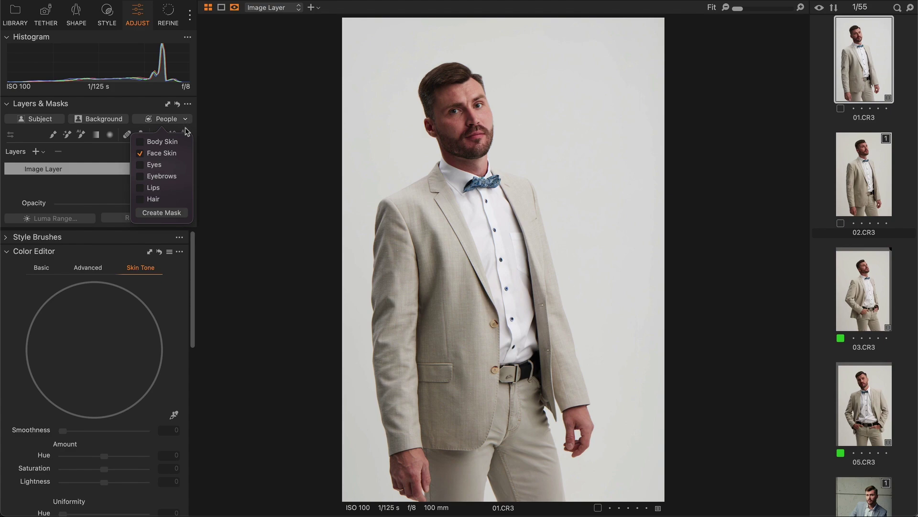
click(162, 213)
key(m)
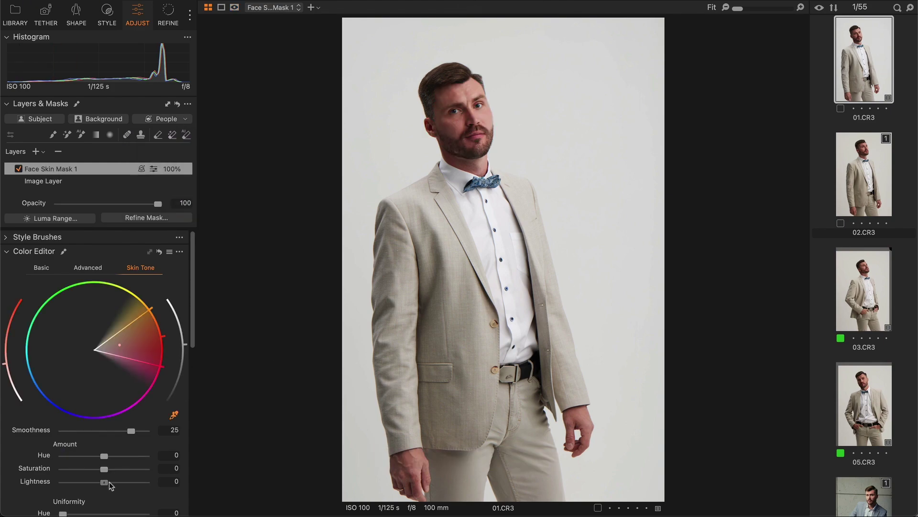
drag(109, 482, 92, 470)
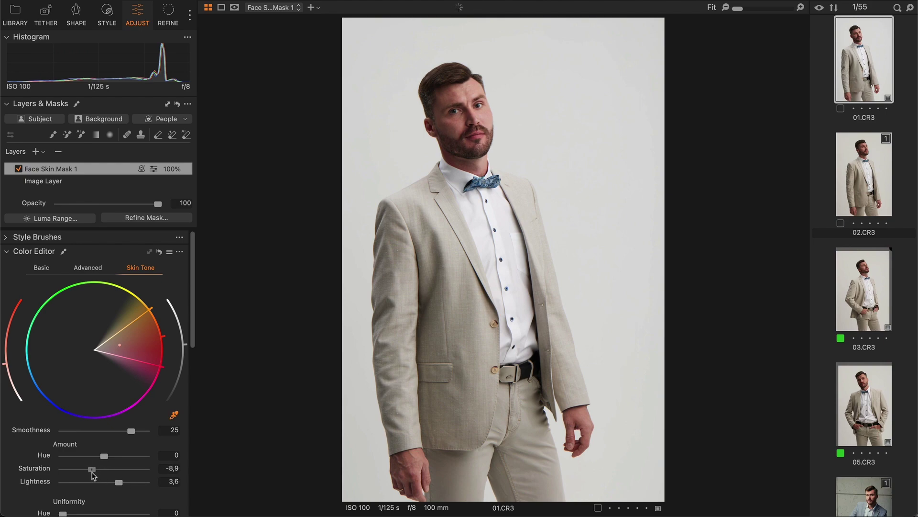
- Copy 01.CR3's adjustments and apply them to shots 02, 03 and 05
shift+click(858, 402)
click(107, 18)
click(135, 493)
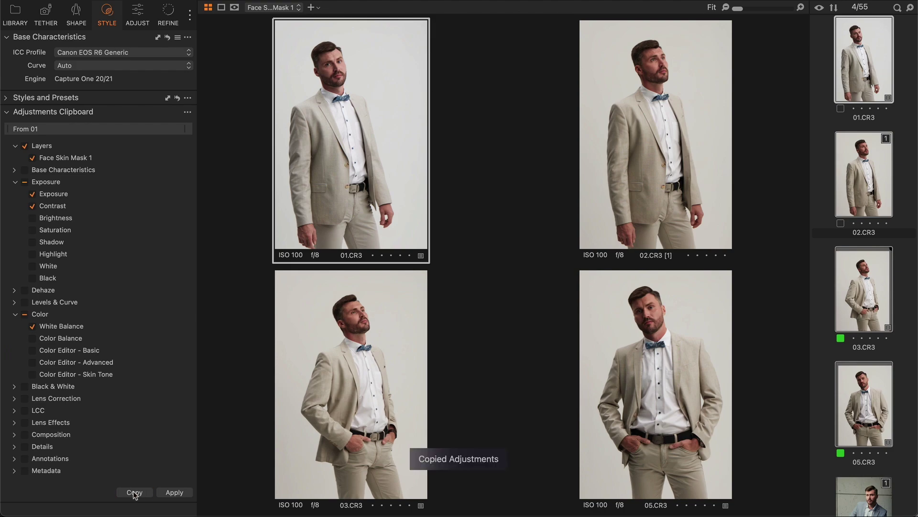
click(181, 493)
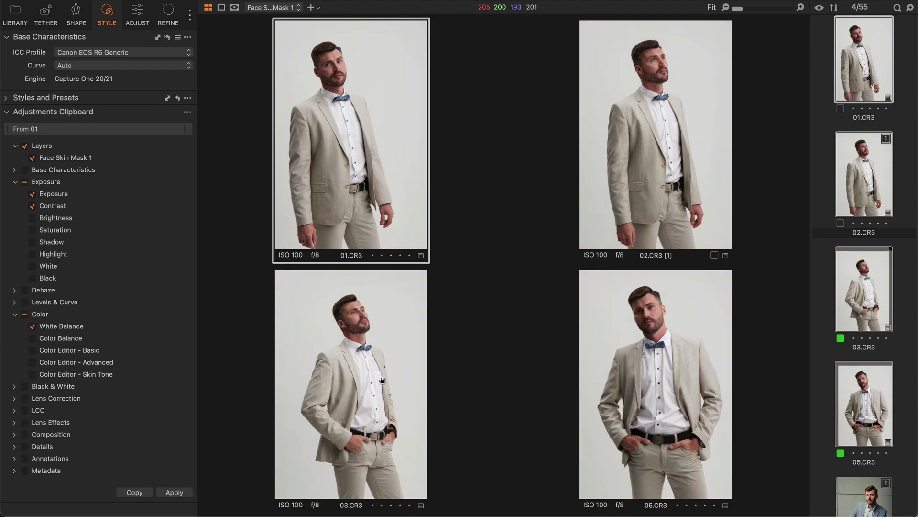
- Check Face Skin Mask 1 on each pasted shot, then hide the mask overlay
click(382, 381)
click(137, 14)
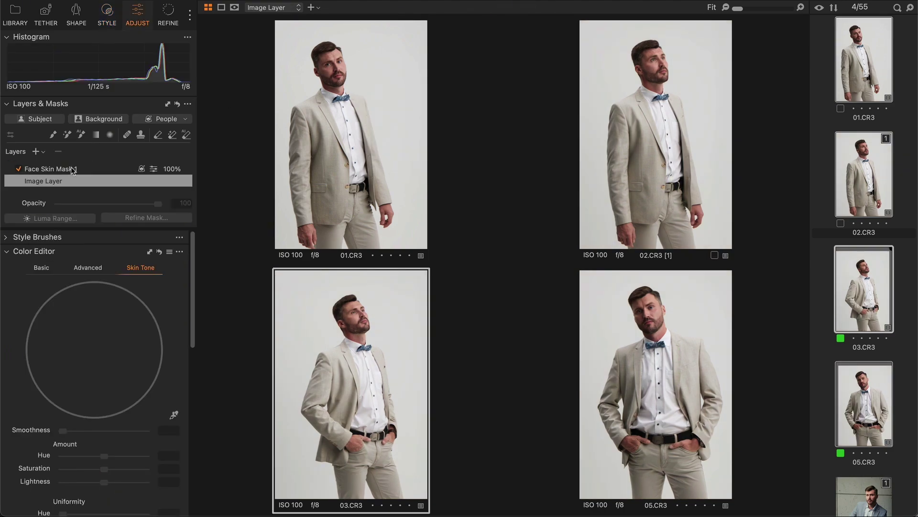
click(72, 171)
key(m)
key(Right)
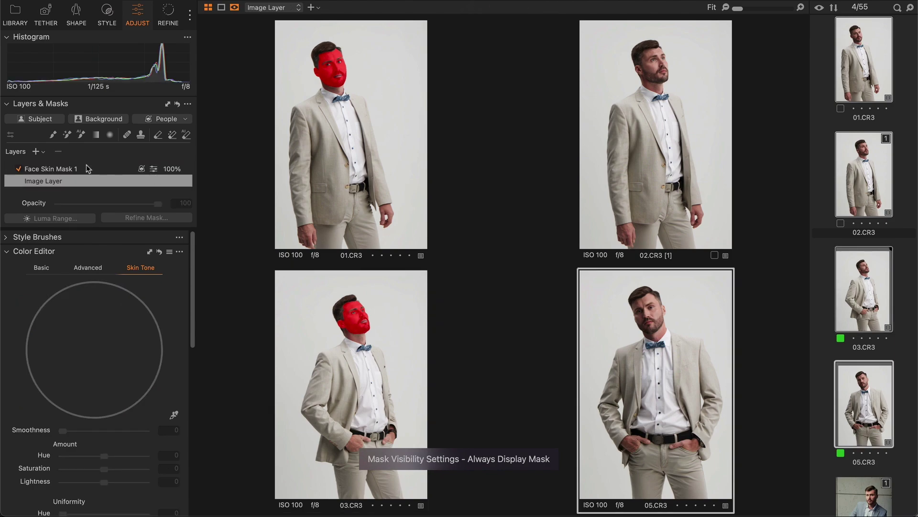
click(88, 168)
key(Up)
click(117, 171)
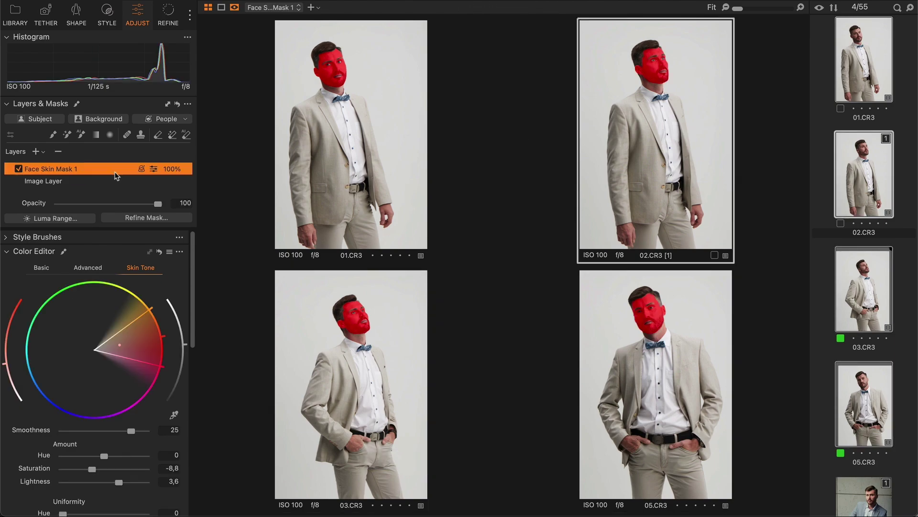
key(m)
key(m)
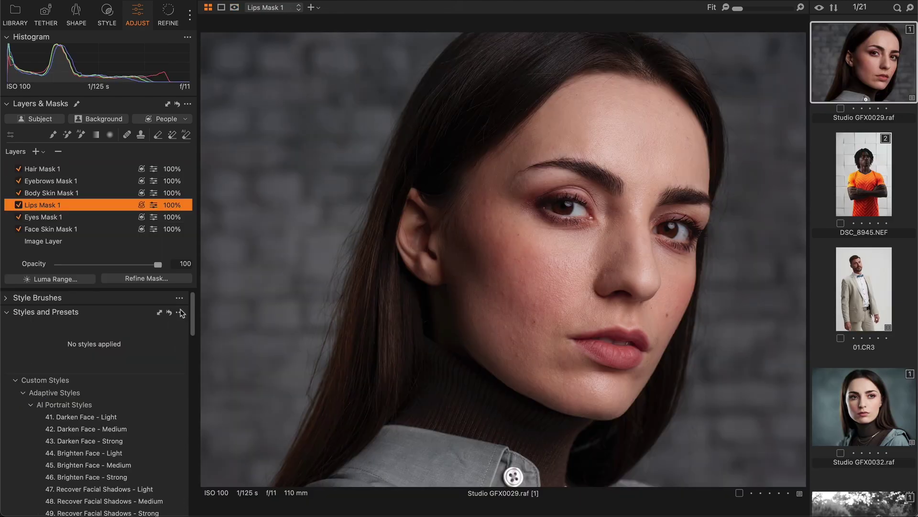
- Apply Recover Facial Shadows - Strong to the portrait and toggle its layer to compare
click(179, 311)
click(214, 326)
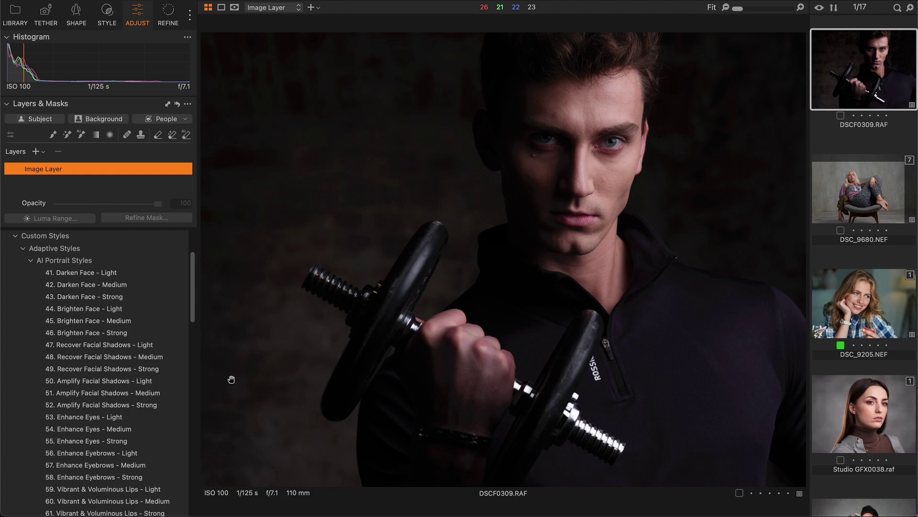
click(170, 369)
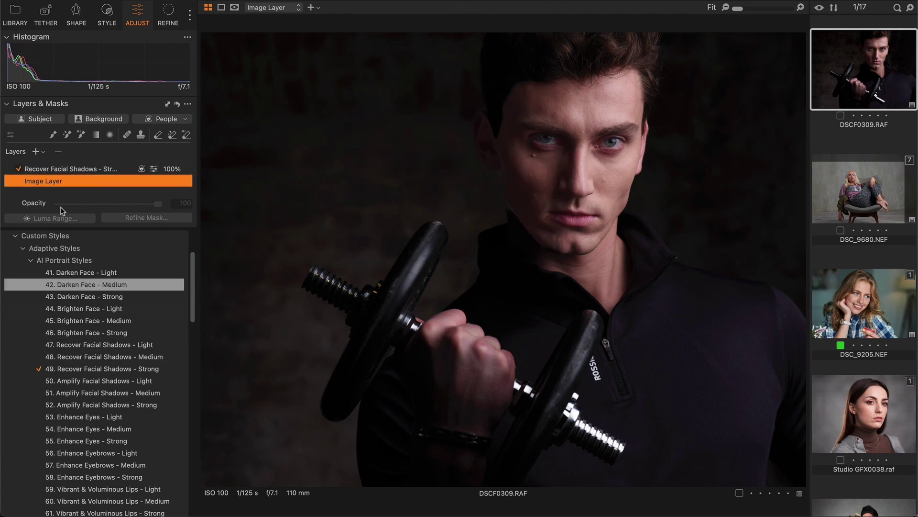
click(18, 169)
click(18, 169)
click(18, 169)
click(19, 169)
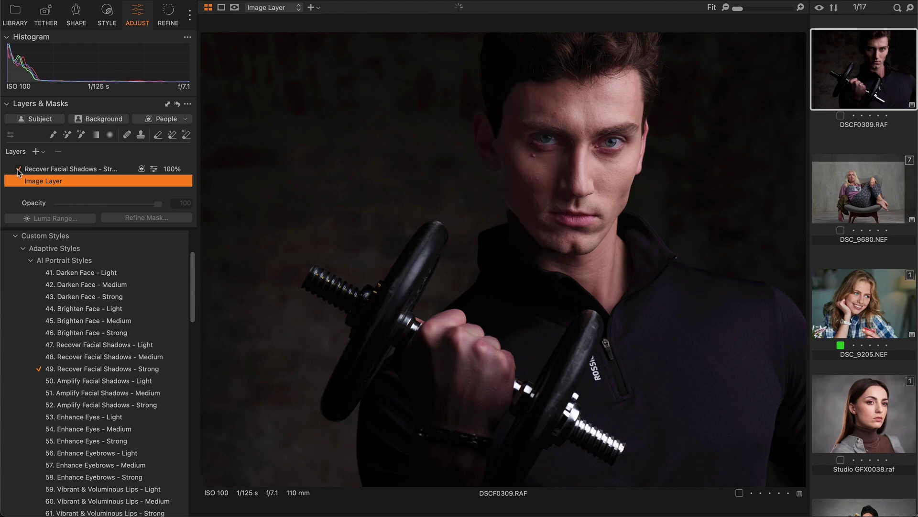
- Apply Amplify Facial Shadows - Medium to DSC_9680.NEF and compare with and without the layer
click(859, 218)
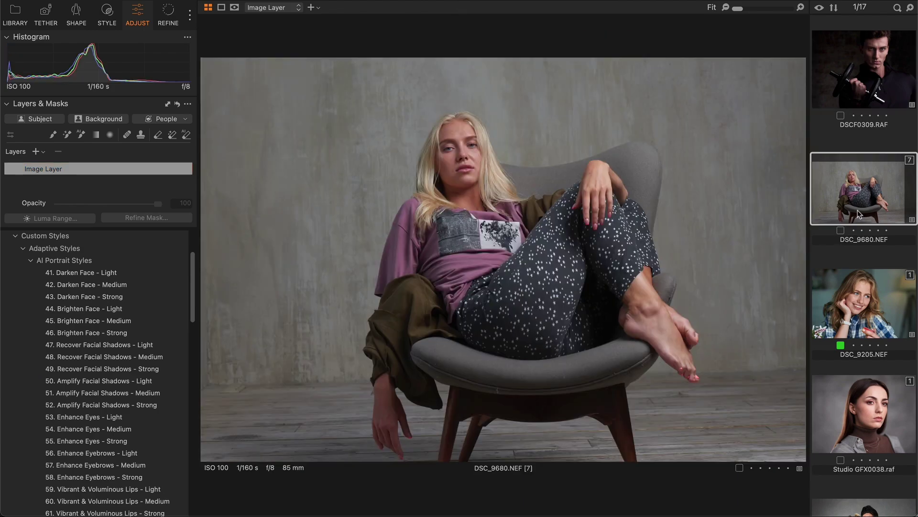
click(164, 394)
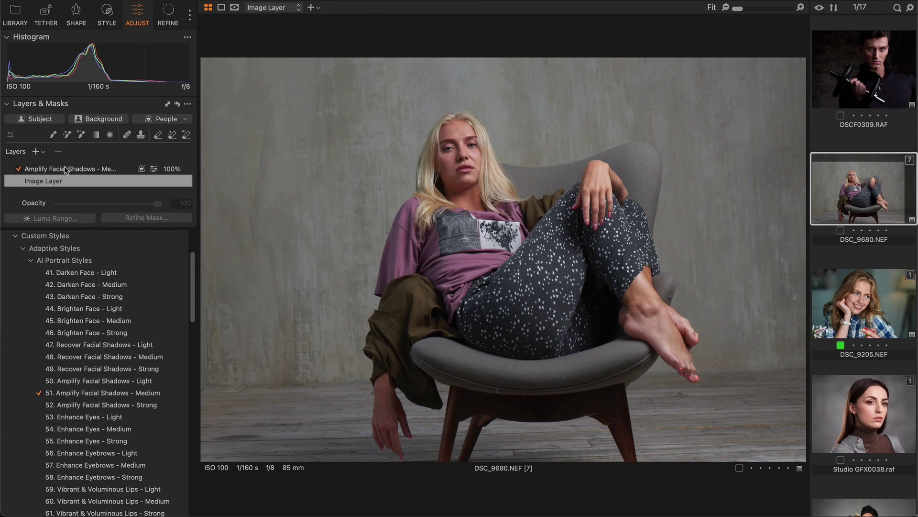
click(66, 171)
click(18, 170)
click(19, 169)
click(18, 169)
click(18, 170)
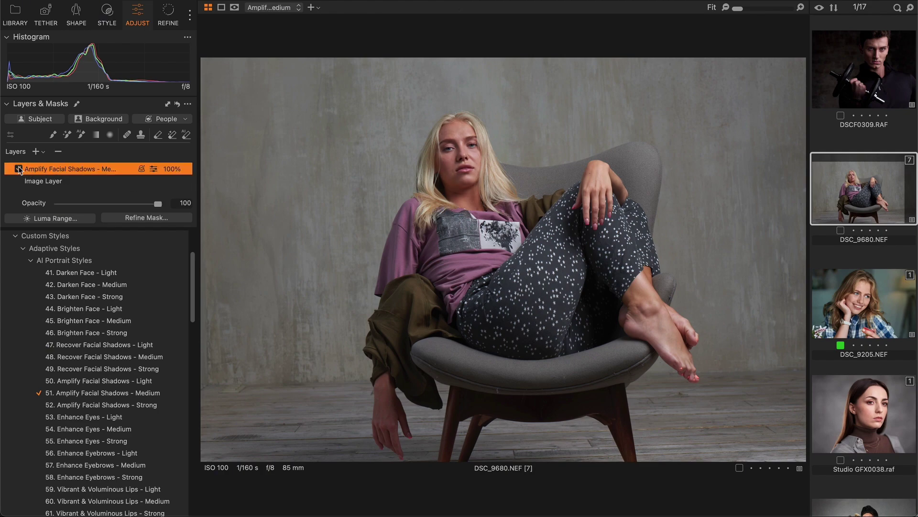
- Apply Enhance Eyes - Strong to DSC_9205.NEF and Darken Face - Light to GFX0038, comparing it
click(863, 321)
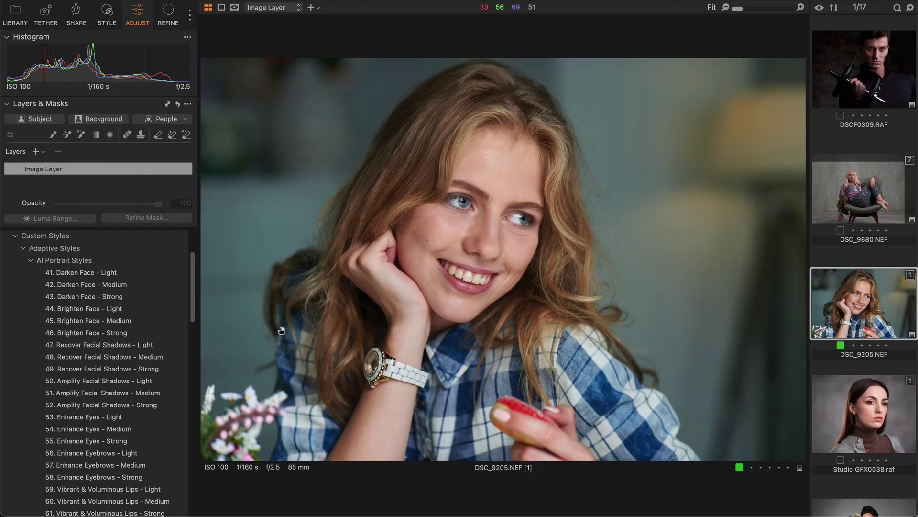
click(136, 441)
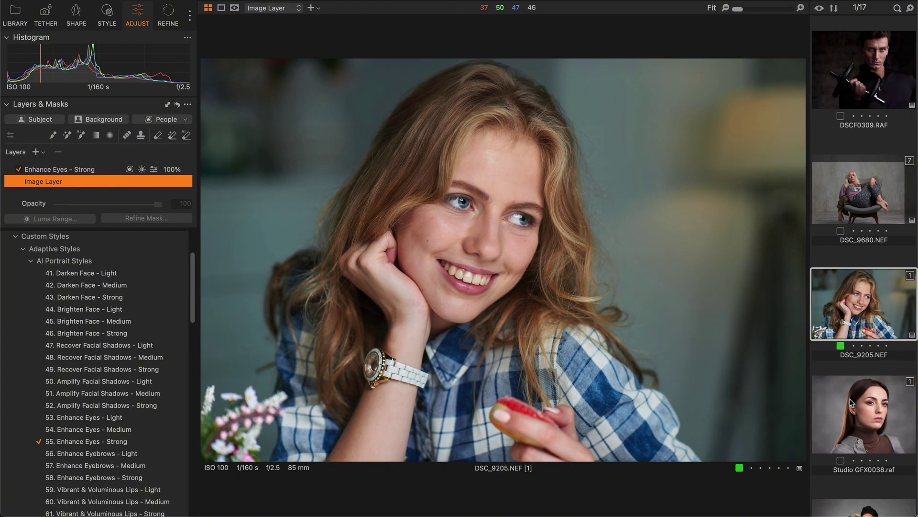
click(851, 403)
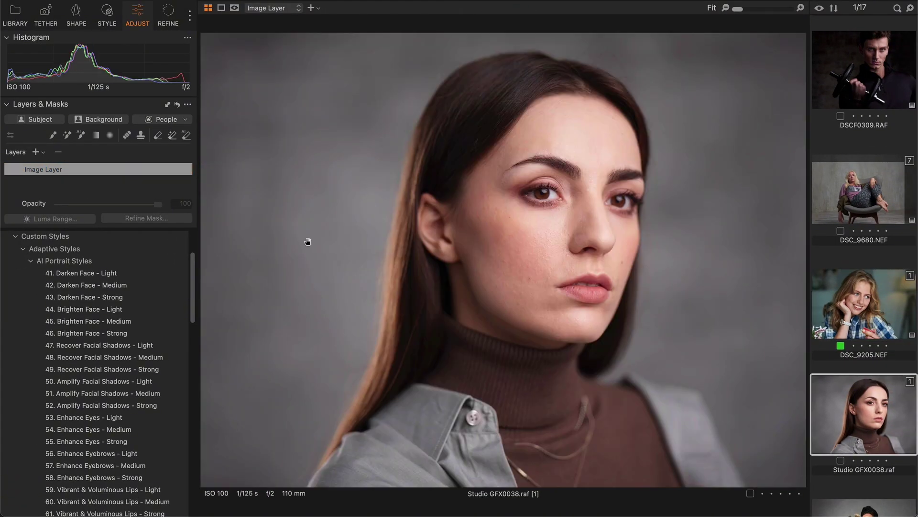
click(81, 272)
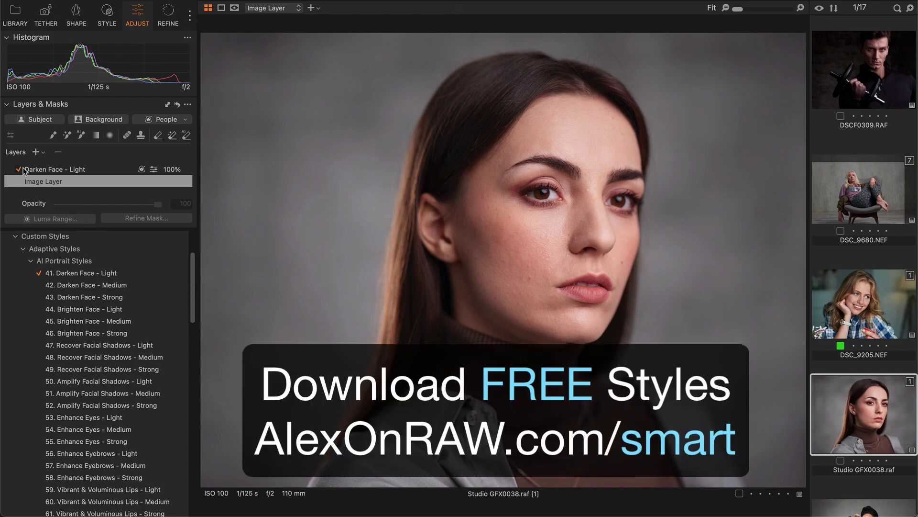
click(19, 169)
click(19, 169)
click(21, 171)
click(21, 171)
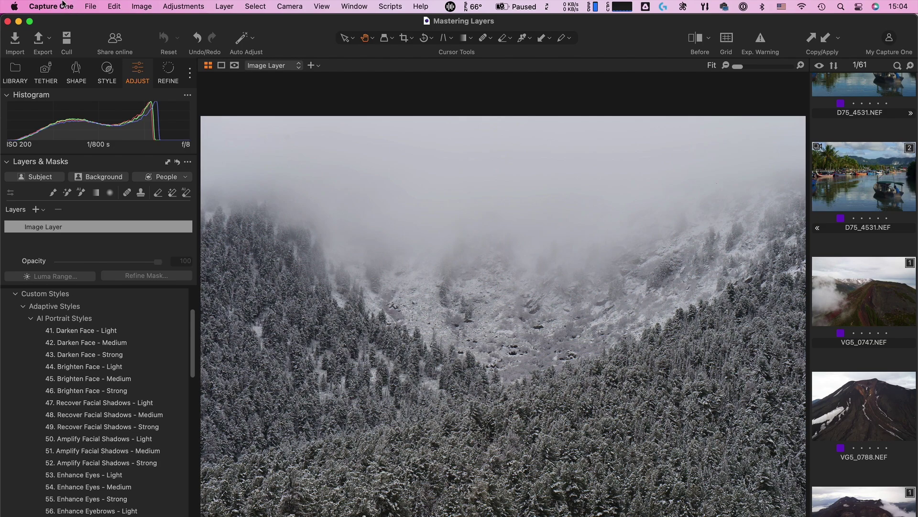
- Upload the Blog Post, Facebook - SM Square and Facebook - SM Stories export recipes to the cloud
click(61, 6)
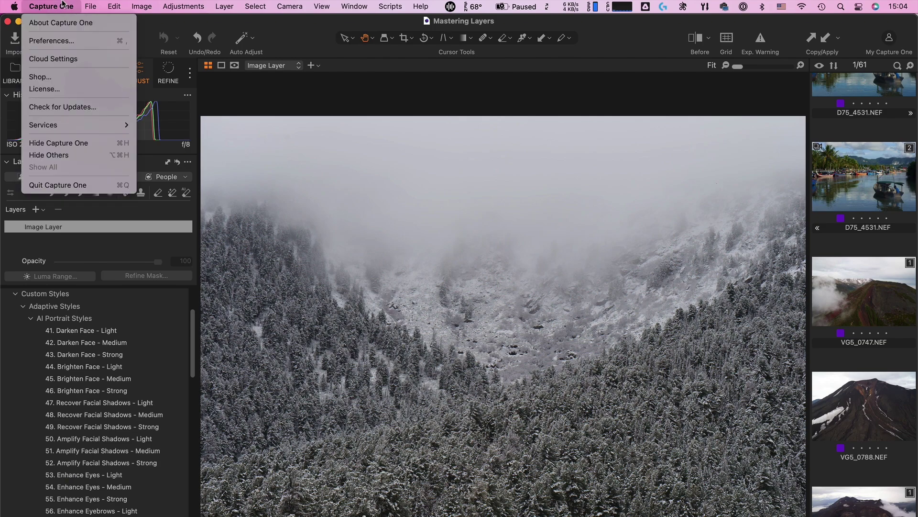
click(82, 58)
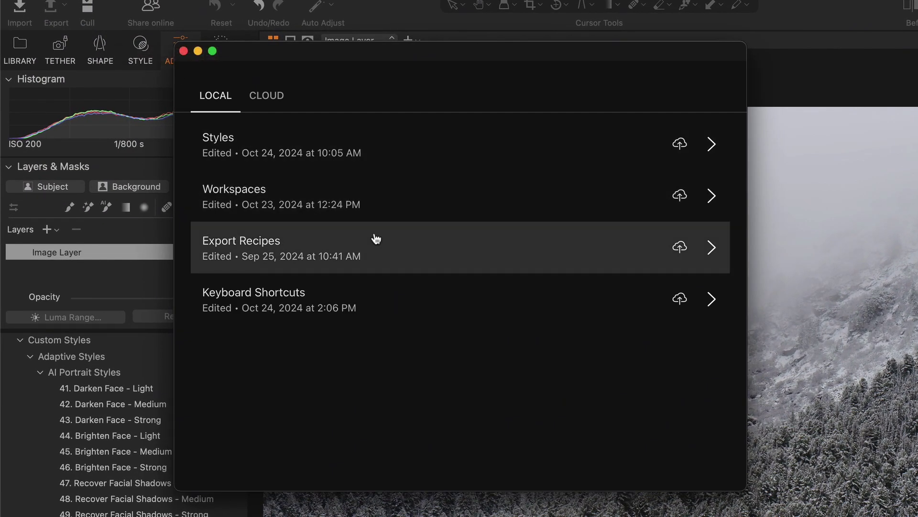
click(376, 239)
click(209, 227)
scroll(213, 228, down, 5)
click(209, 290)
click(209, 341)
click(712, 170)
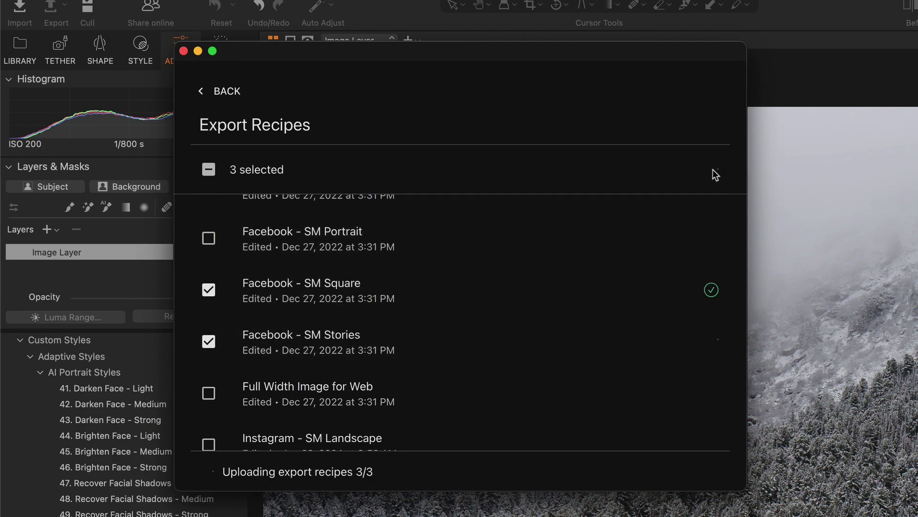
- Upload Pro Color Grading Styles, plus its Layered 50% and 75% packs, to the cloud
click(201, 91)
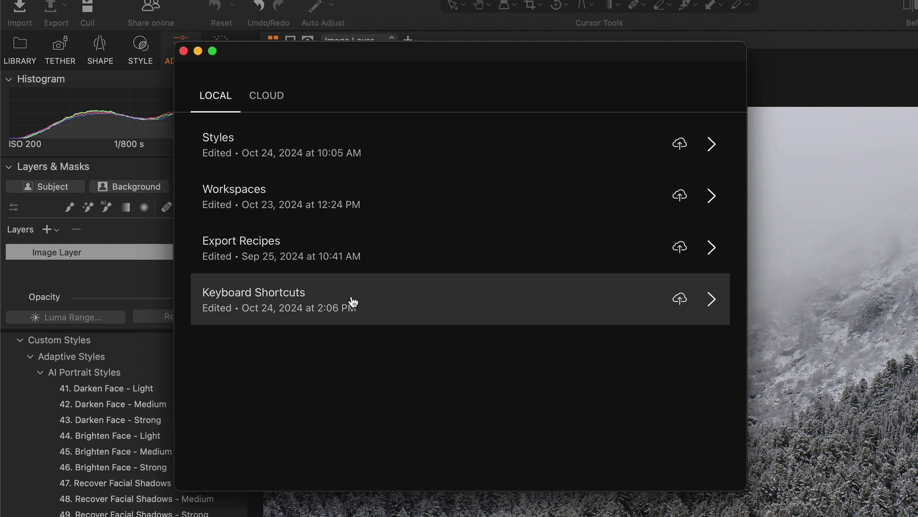
click(595, 153)
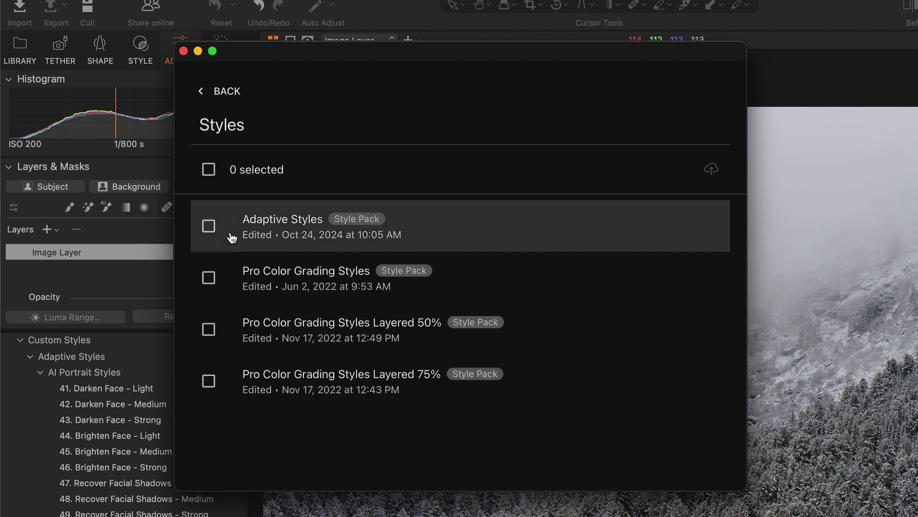
click(208, 277)
click(208, 329)
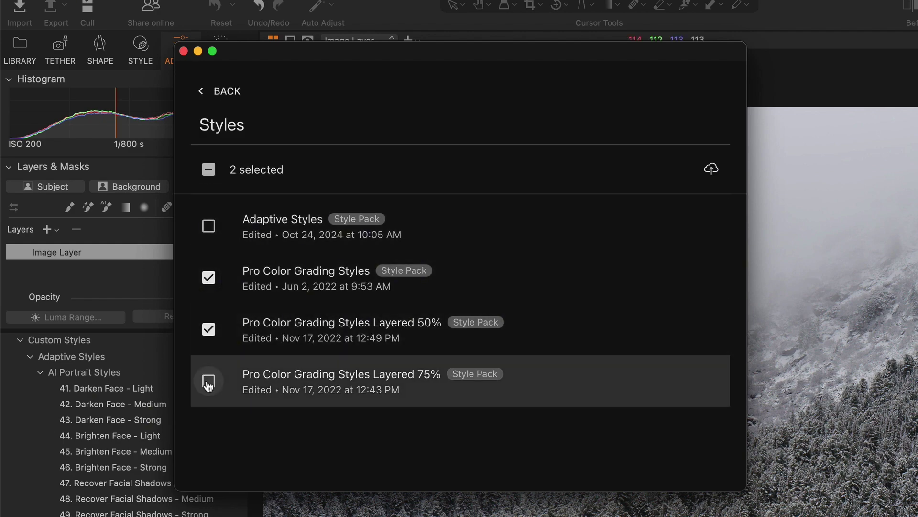
click(209, 381)
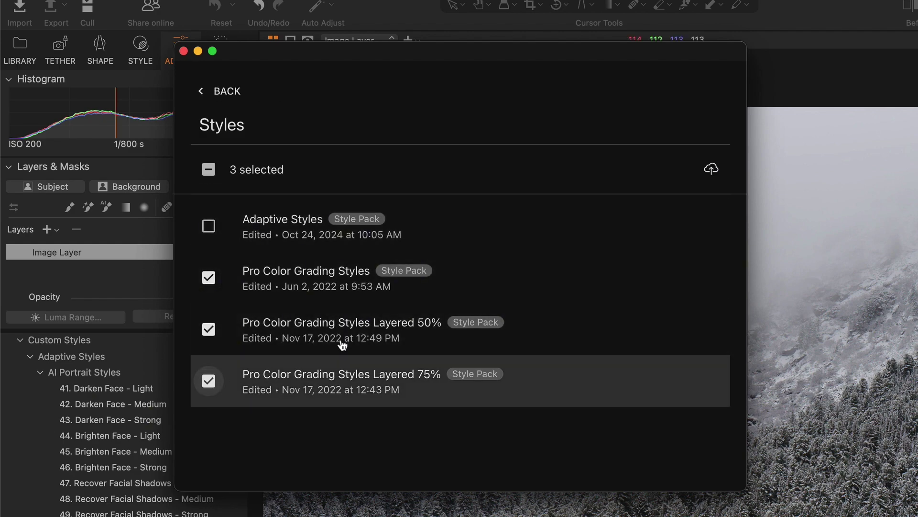
click(712, 170)
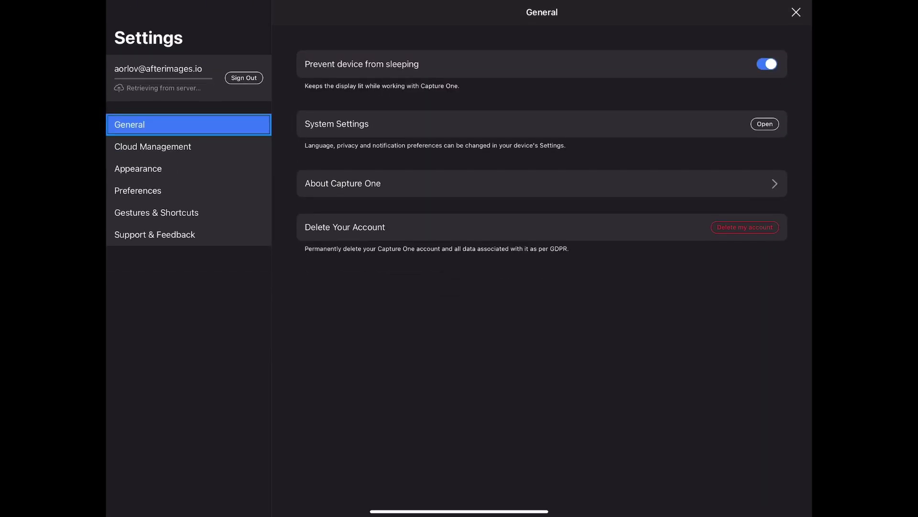
- Download all three Pro Color Grading style packs from Cloud Management's Styles list to the iPad
click(152, 146)
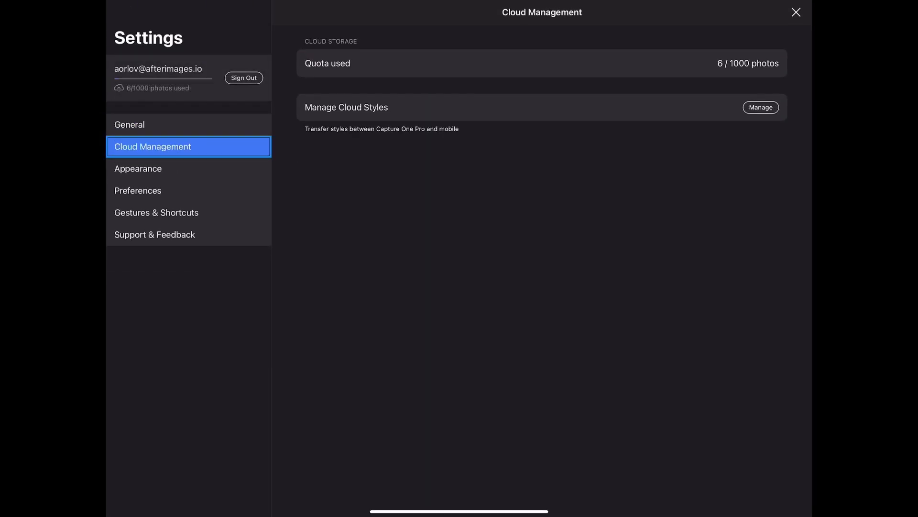
click(760, 107)
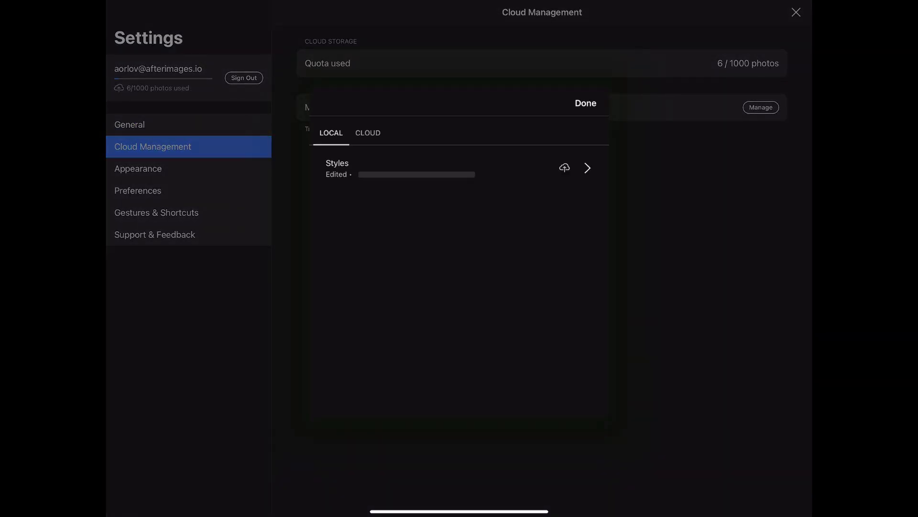
click(367, 133)
click(467, 168)
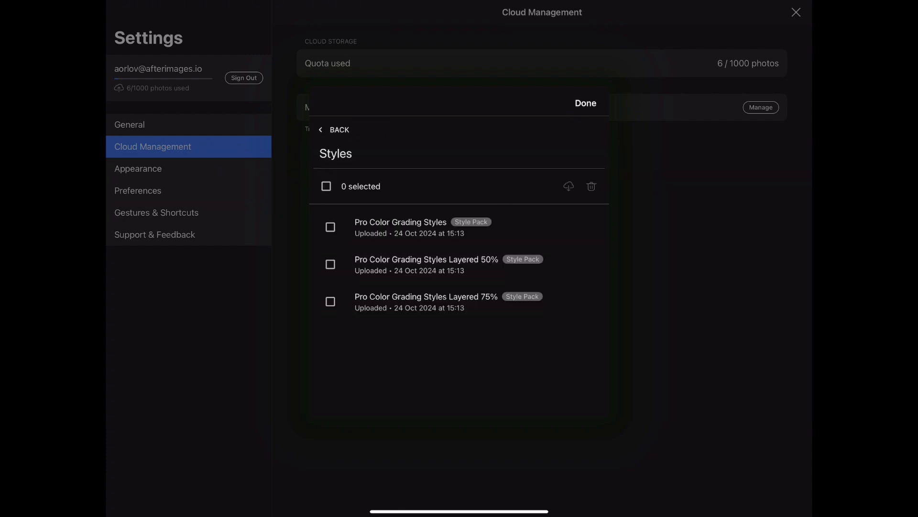
click(325, 186)
click(569, 186)
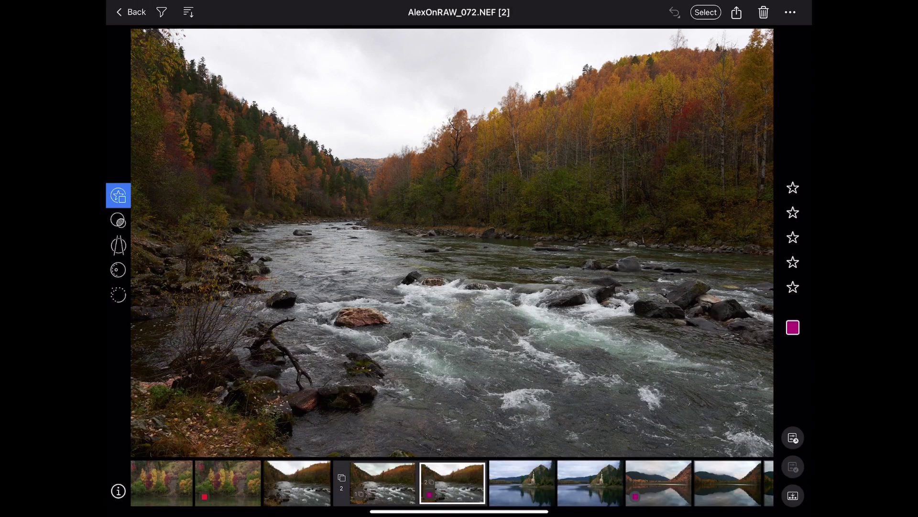
- Apply the L - Autumn Landscape style from the Layered 75% group to the river photo
click(118, 220)
scroll(224, 287, down, 20)
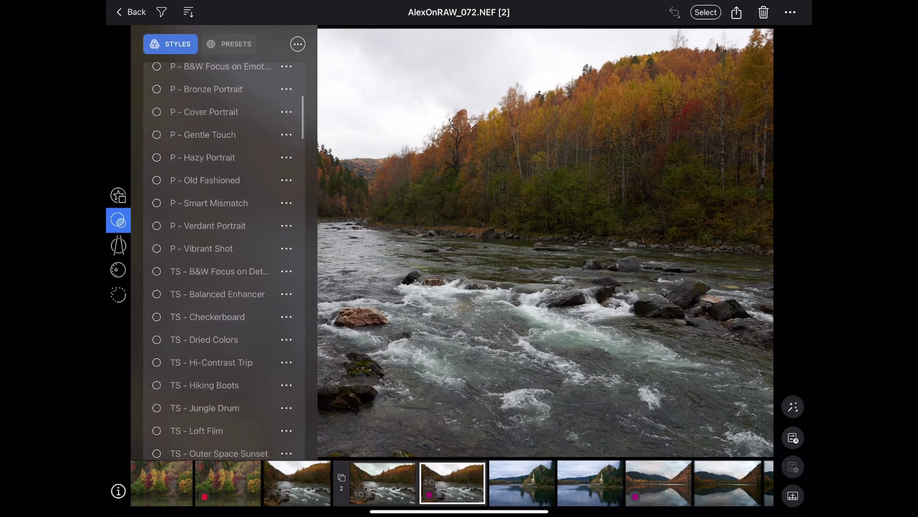
scroll(224, 258, down, 10)
scroll(224, 259, down, 10)
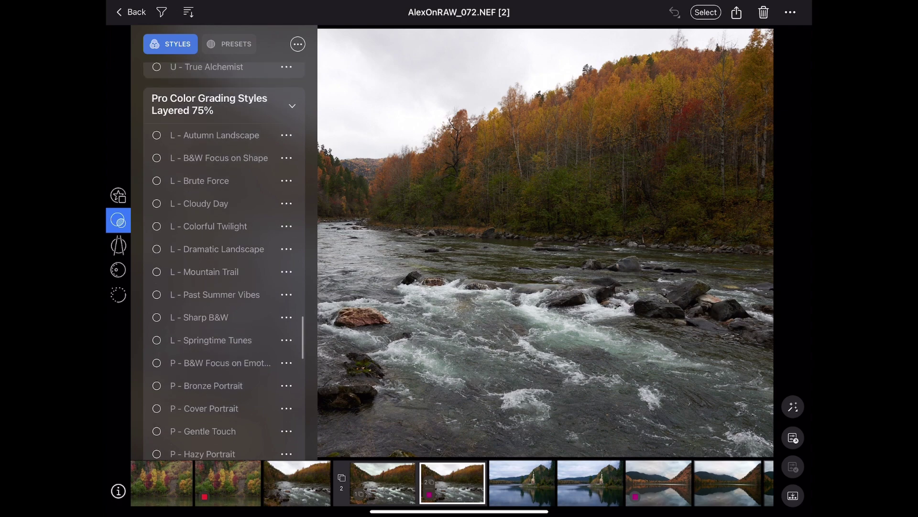
click(214, 129)
- Lower the opacity of the style's Color layer in Layers & Masks
click(119, 270)
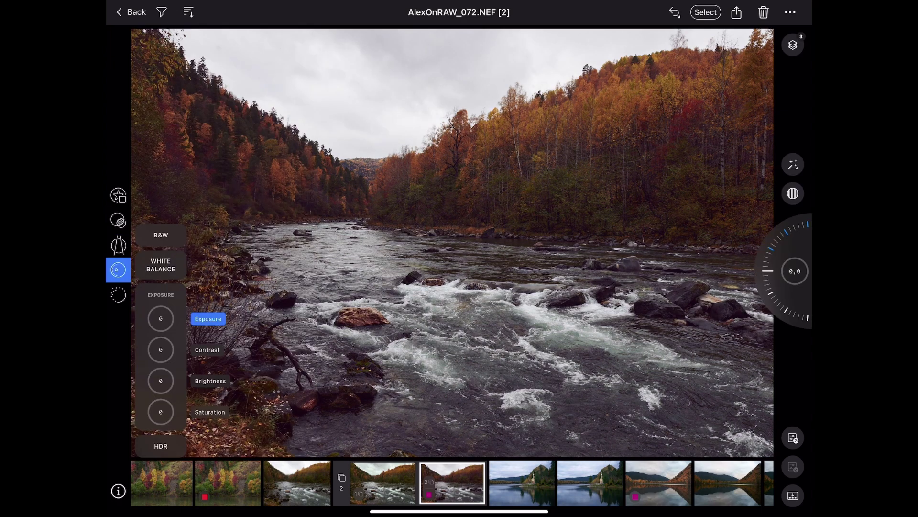
click(793, 45)
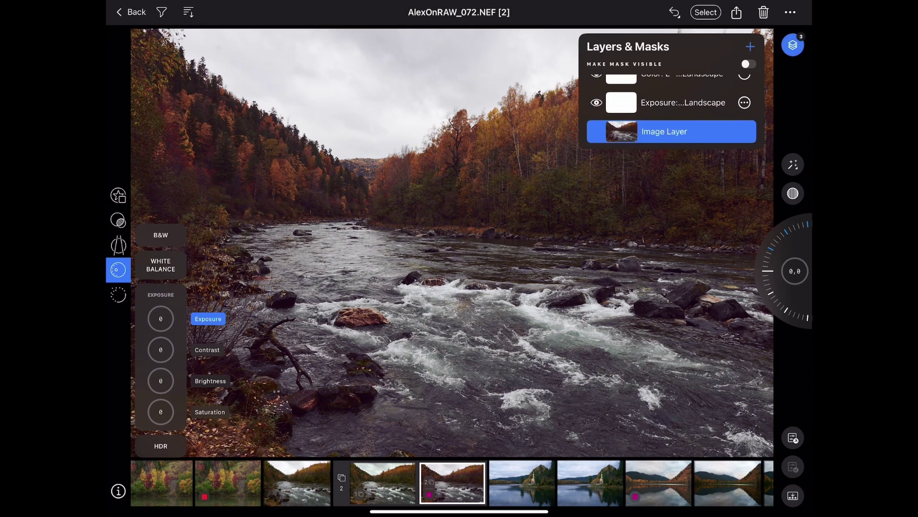
scroll(671, 110, up, 3)
click(679, 109)
click(672, 165)
drag(707, 192, 632, 191)
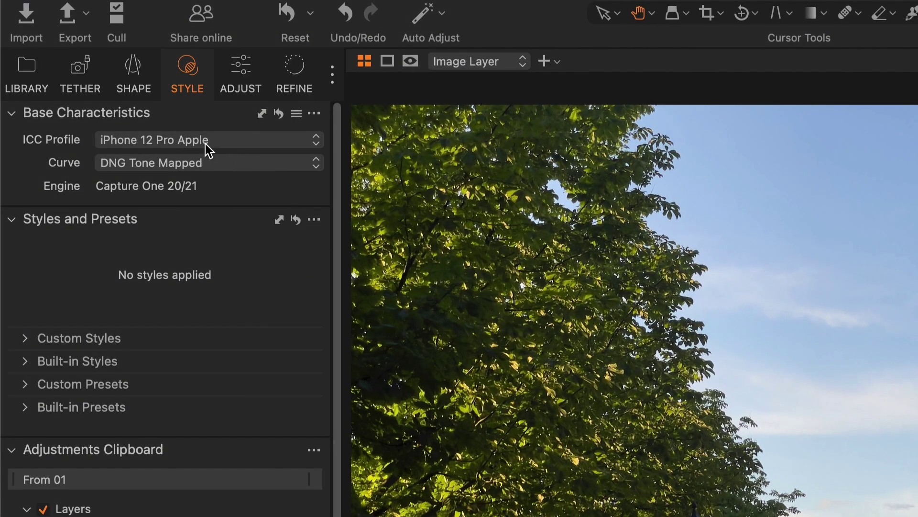
- Set the park photo's ICC profile to iPhone 12 Pro ProStandard
click(115, 81)
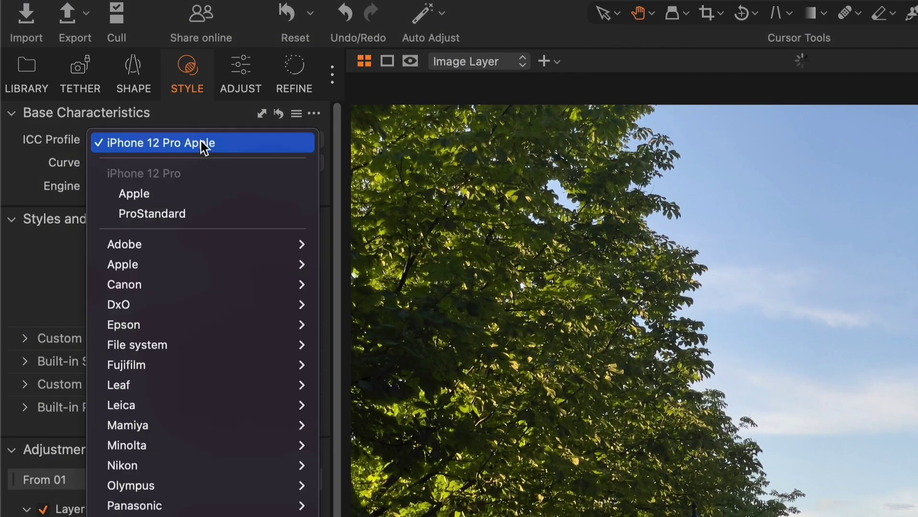
click(187, 214)
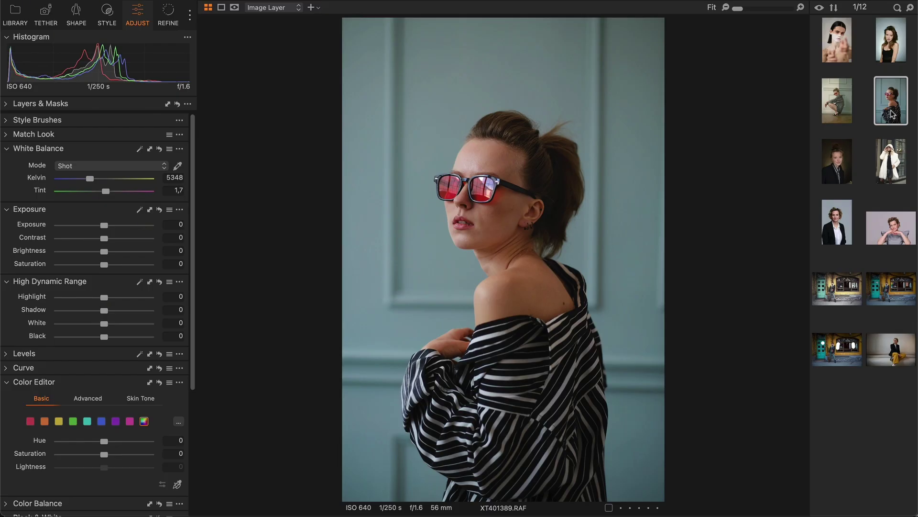
- Run Photoroom (beta) Replace Background on portrait XT401389 to give it a white background
right_click(892, 114)
mouse_move(825, 217)
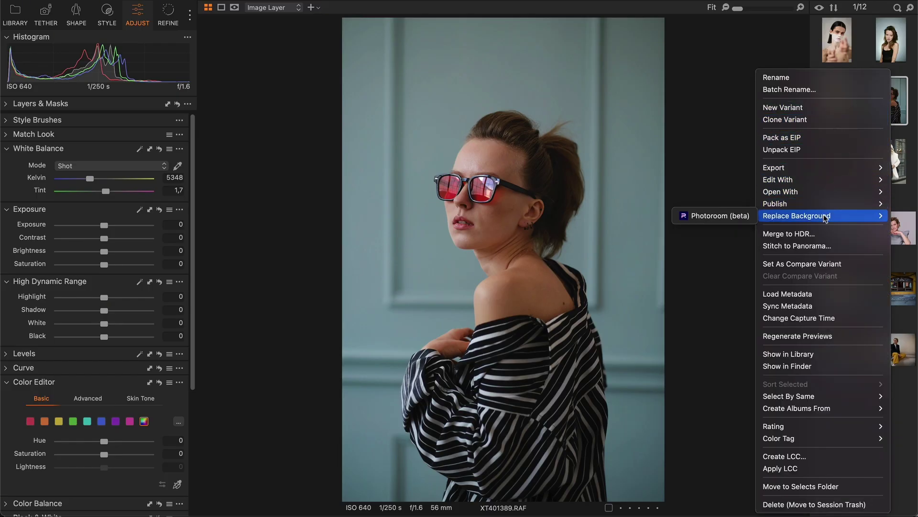
click(715, 215)
drag(482, 8, 743, 20)
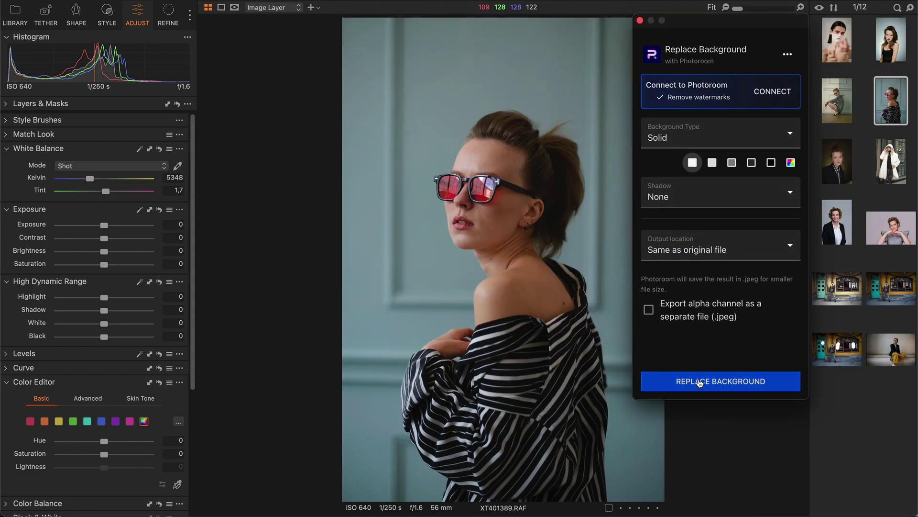
click(699, 381)
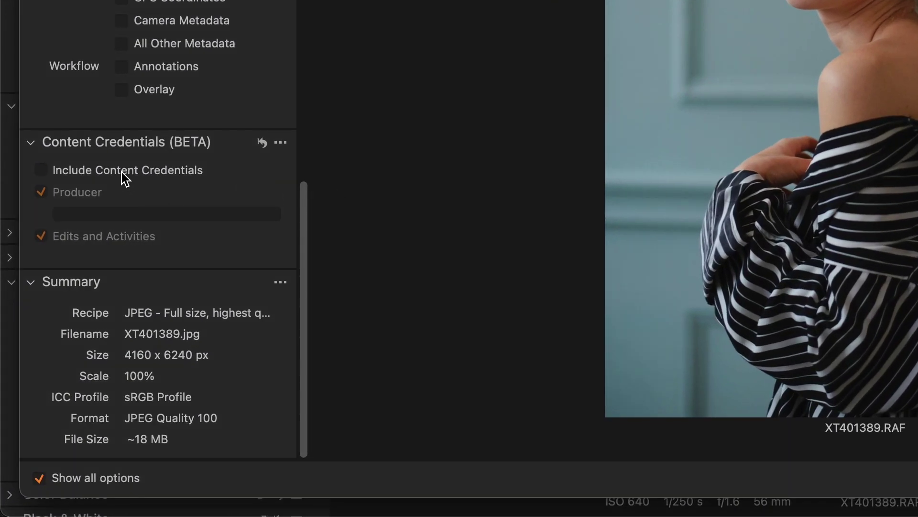
- Enable Include Content Credentials in the Export dialog's Content Credentials (BETA) section
click(69, 281)
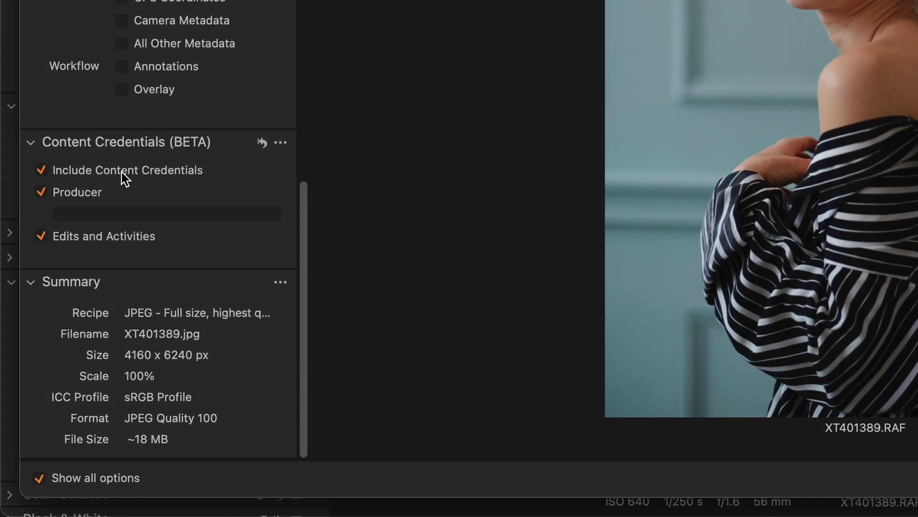